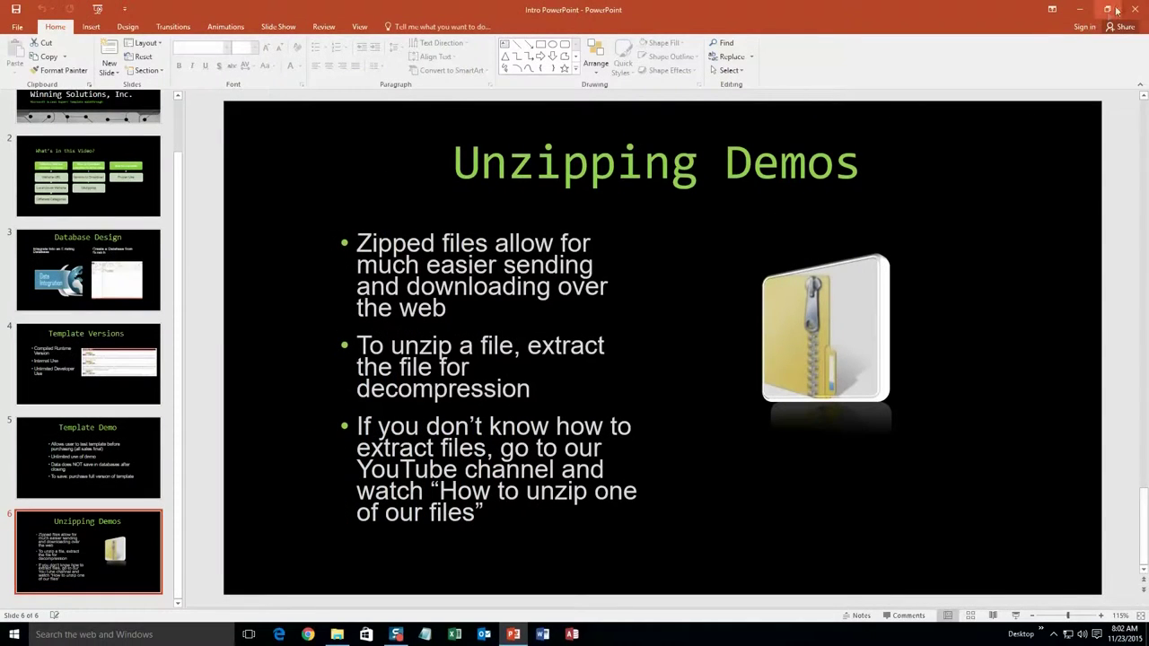
- Close PowerPoint, leaving the Downloads folder with the 'Intro PowerPoint' file showing
left_click(1134, 9)
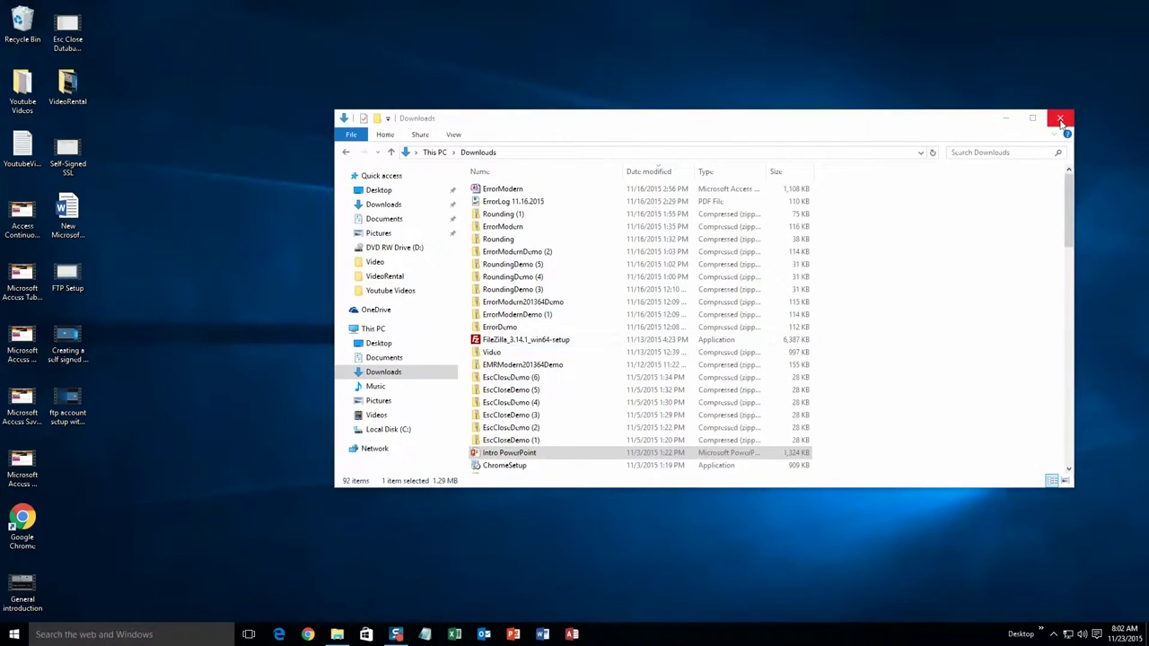
- Close the Downloads window, load microsoftaccessexpert.com, and expand Database Templates (For Sale)
left_click(1060, 120)
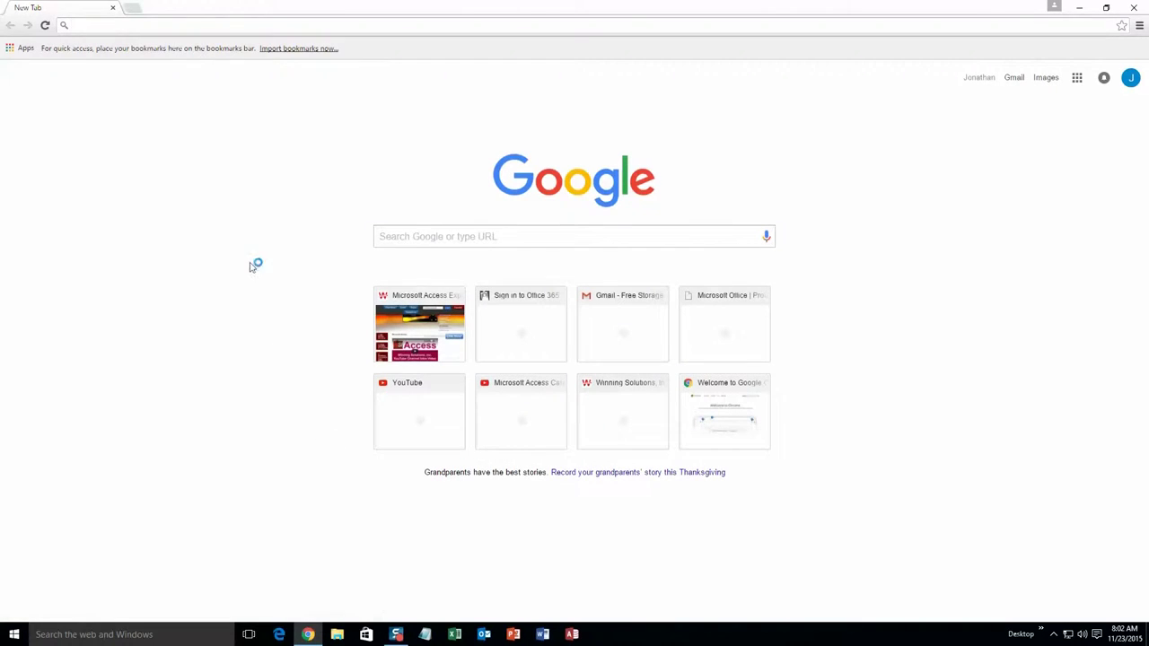
type("microsoftaccessexpert.com")
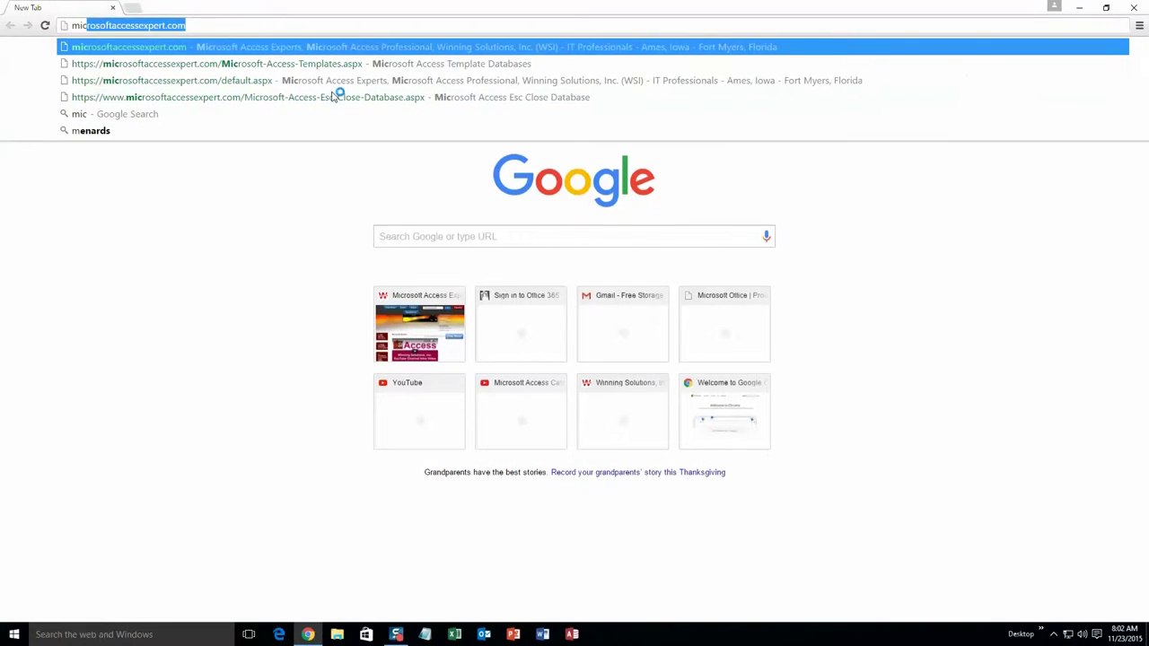
key("Return")
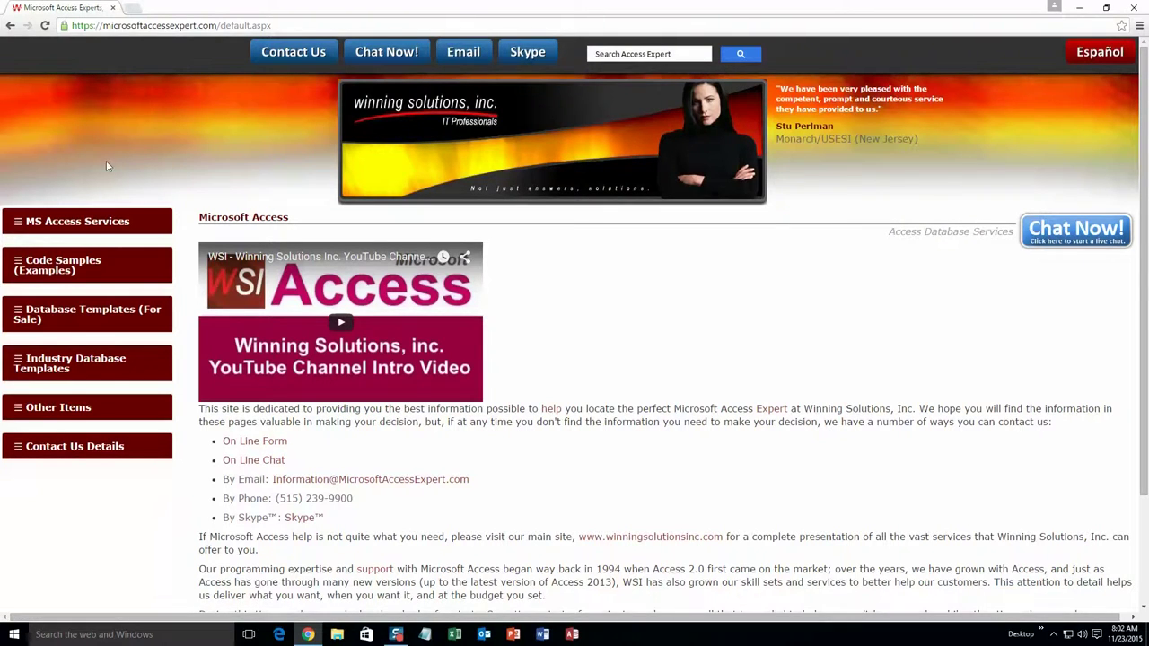
left_click(65, 314)
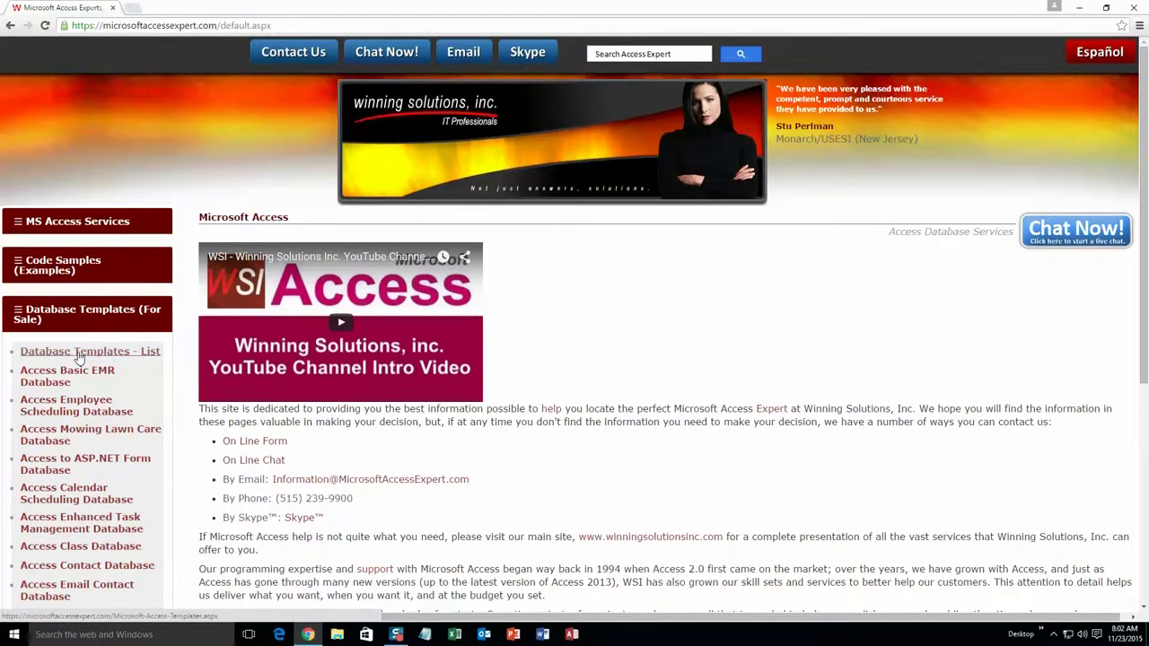
- Open the Database Templates - List page and scroll through its template categories
left_click(79, 354)
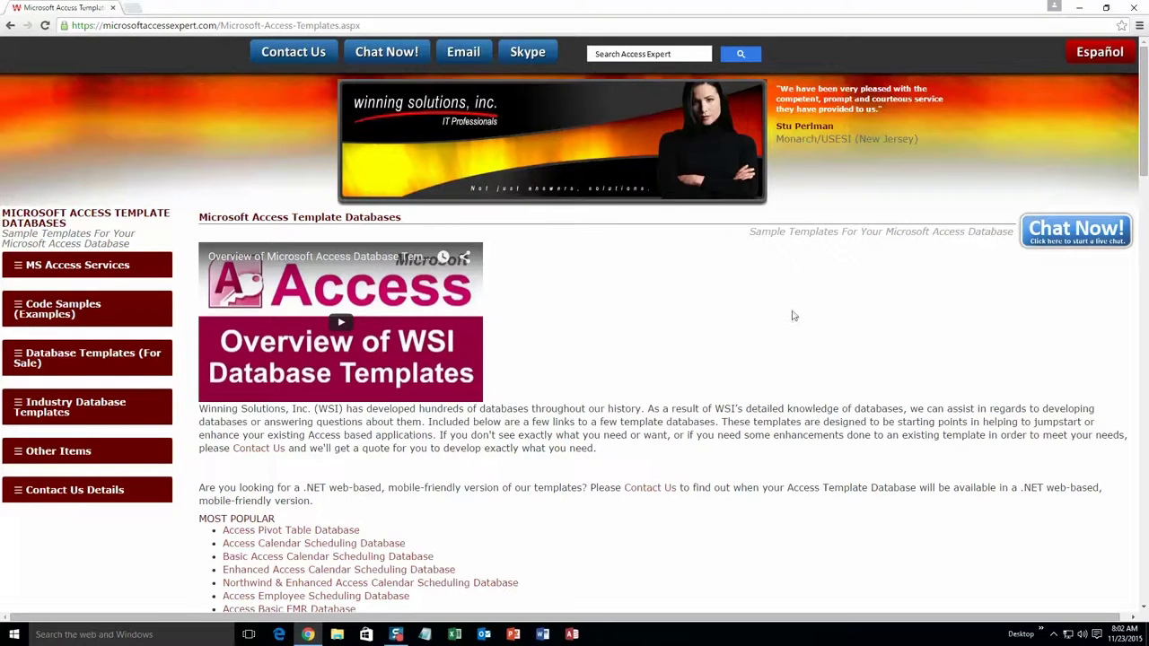
scroll(662, 381, "down", 2)
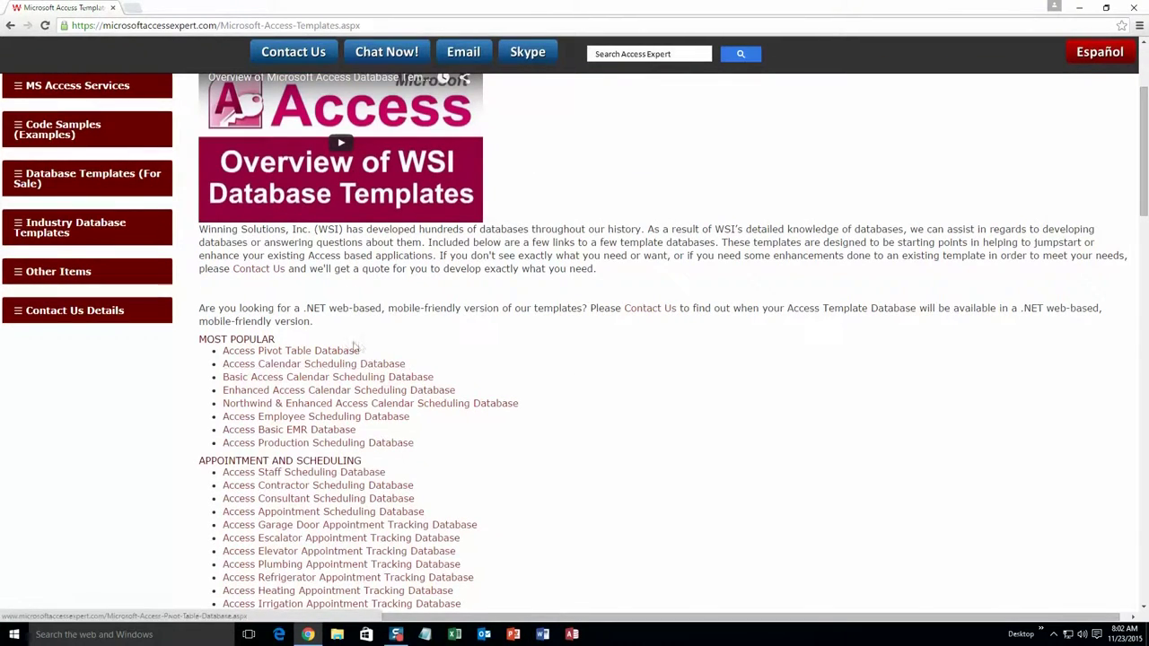
scroll(359, 349, "down", 3)
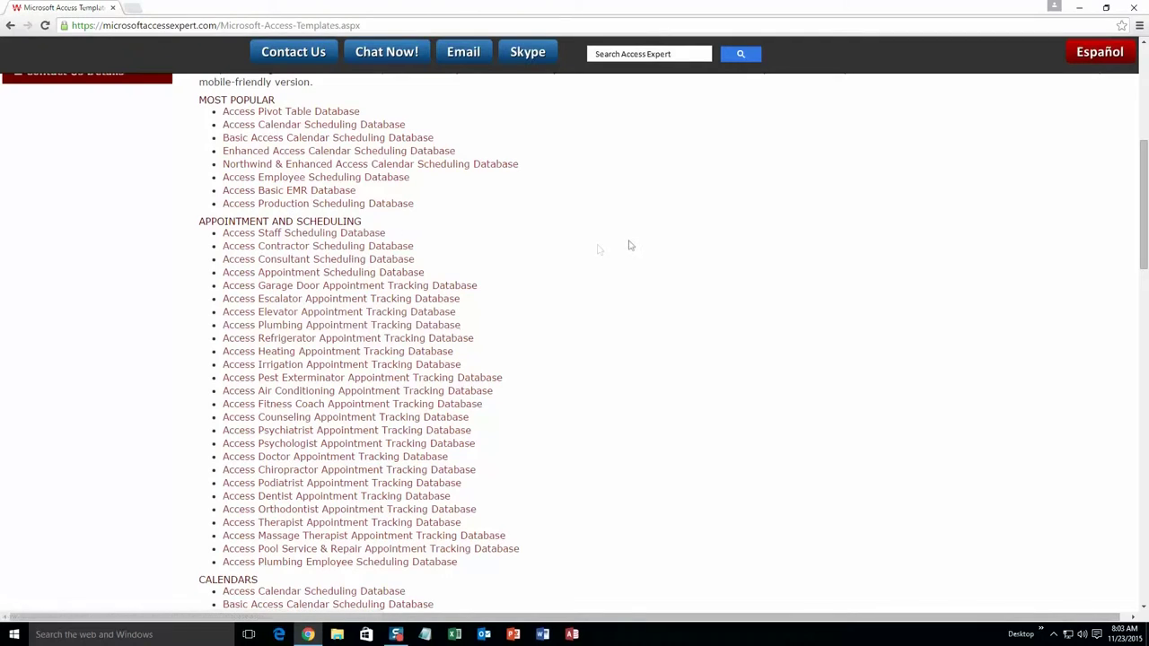
scroll(555, 269, "down", 2)
scroll(530, 315, "down", 1)
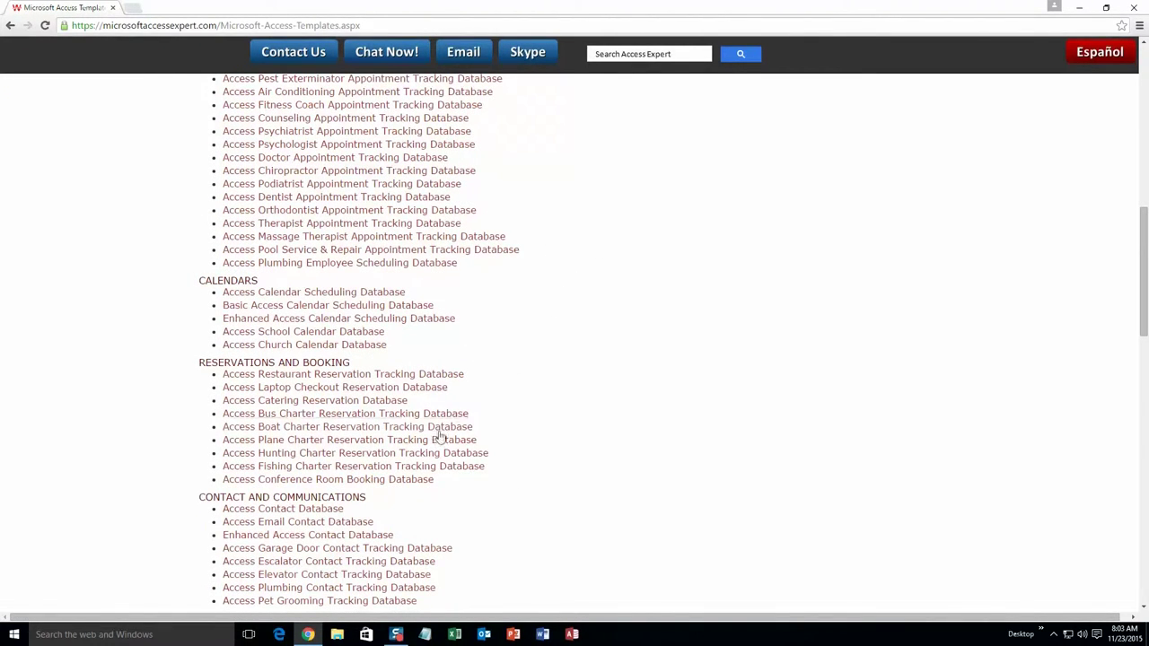
scroll(476, 411, "down", 2)
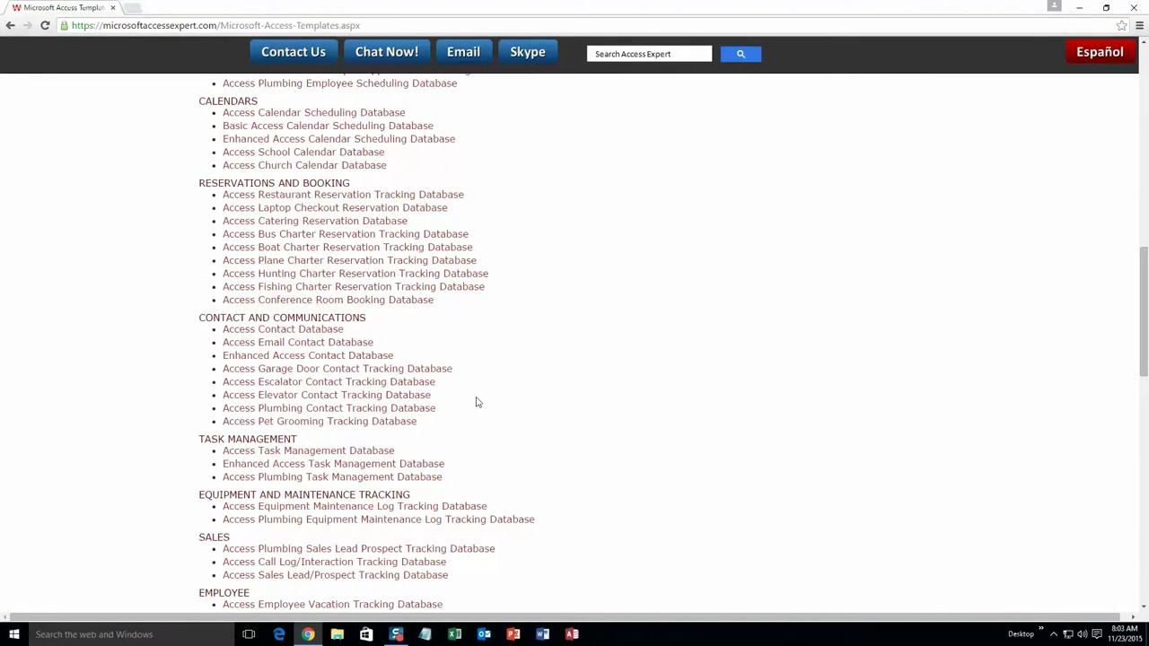
scroll(477, 402, "down", 2)
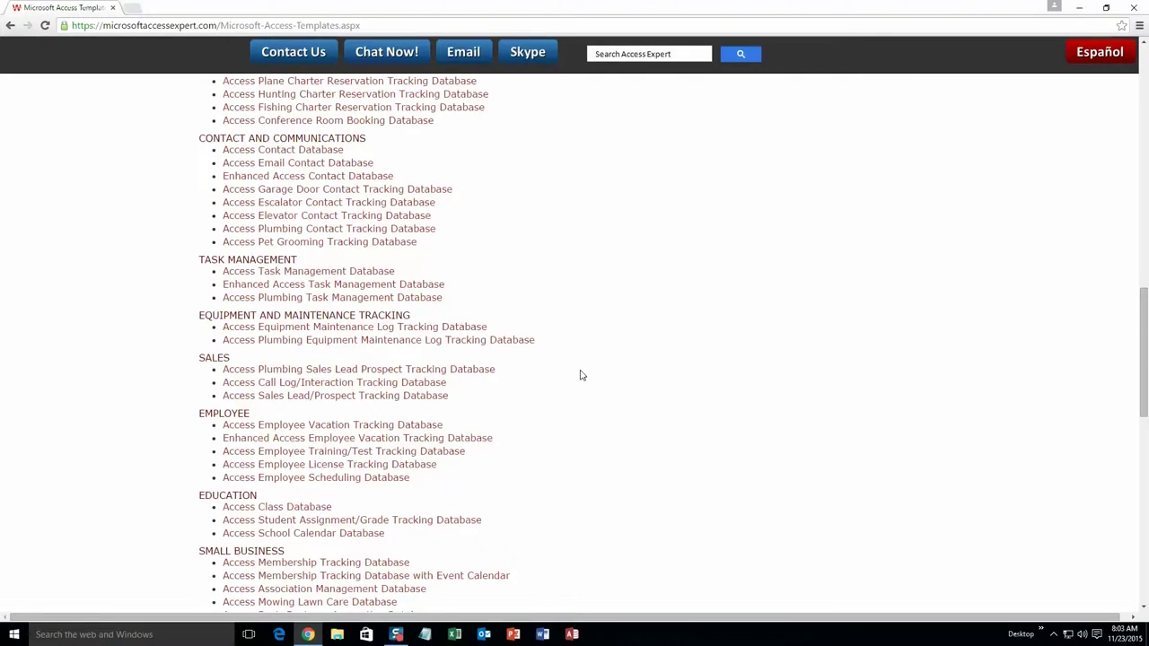
scroll(616, 436, "down", 2)
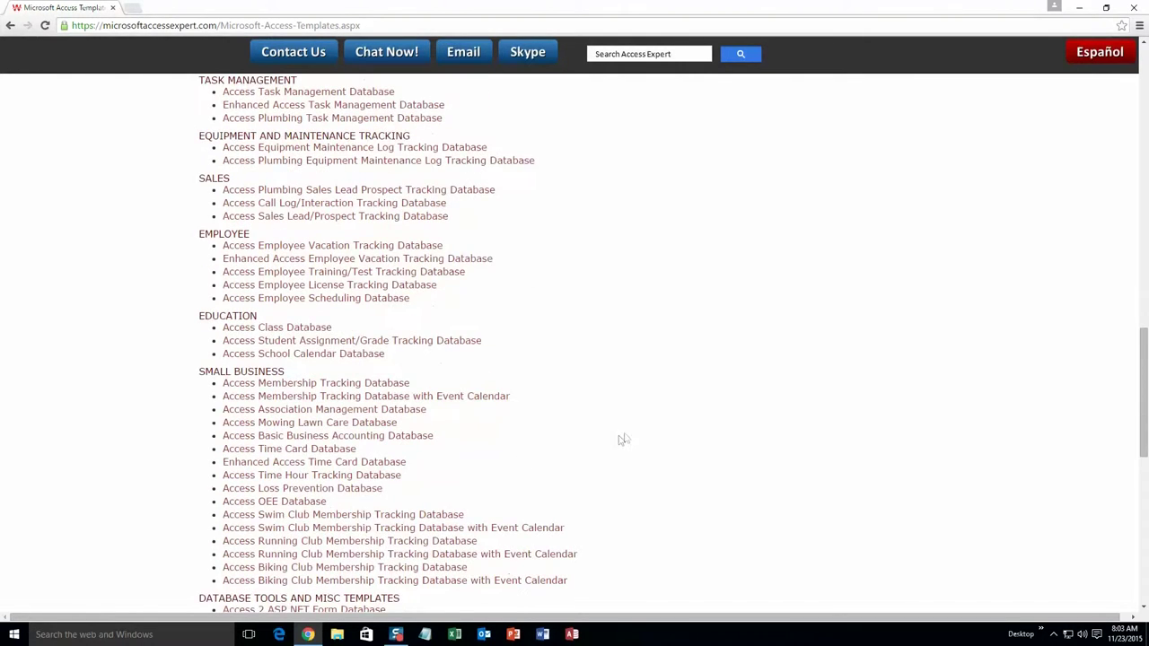
scroll(624, 438, "down", 1)
scroll(624, 434, "down", 1)
scroll(625, 431, "down", 2)
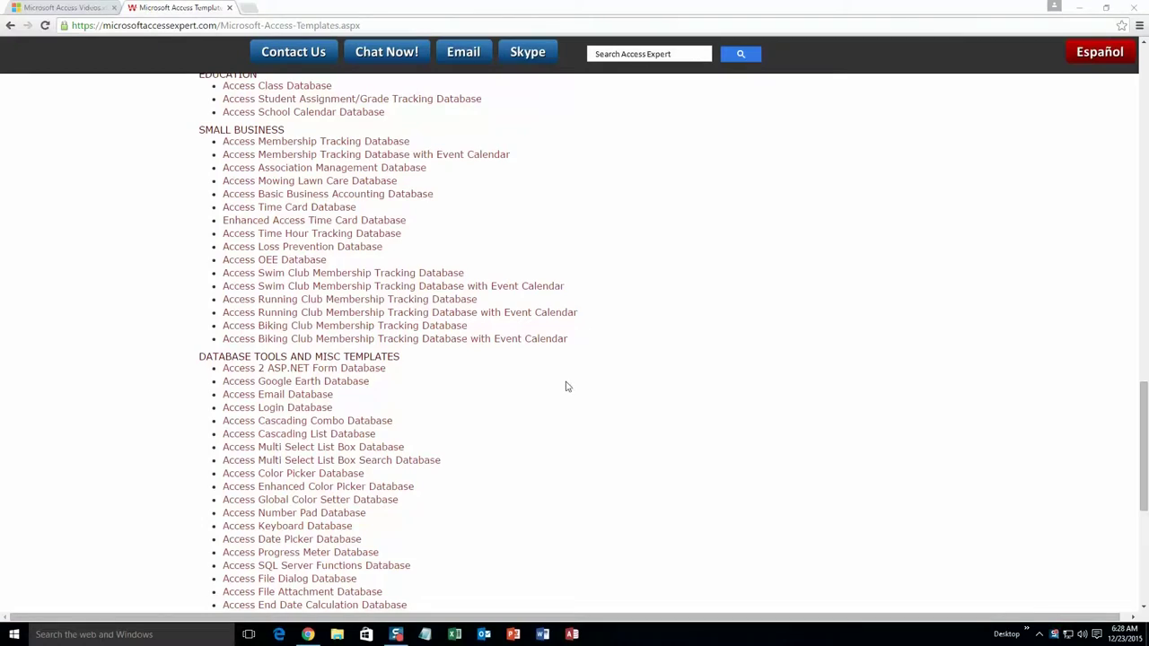
scroll(565, 384, "up", 5)
scroll(566, 385, "up", 1)
scroll(566, 384, "up", 2)
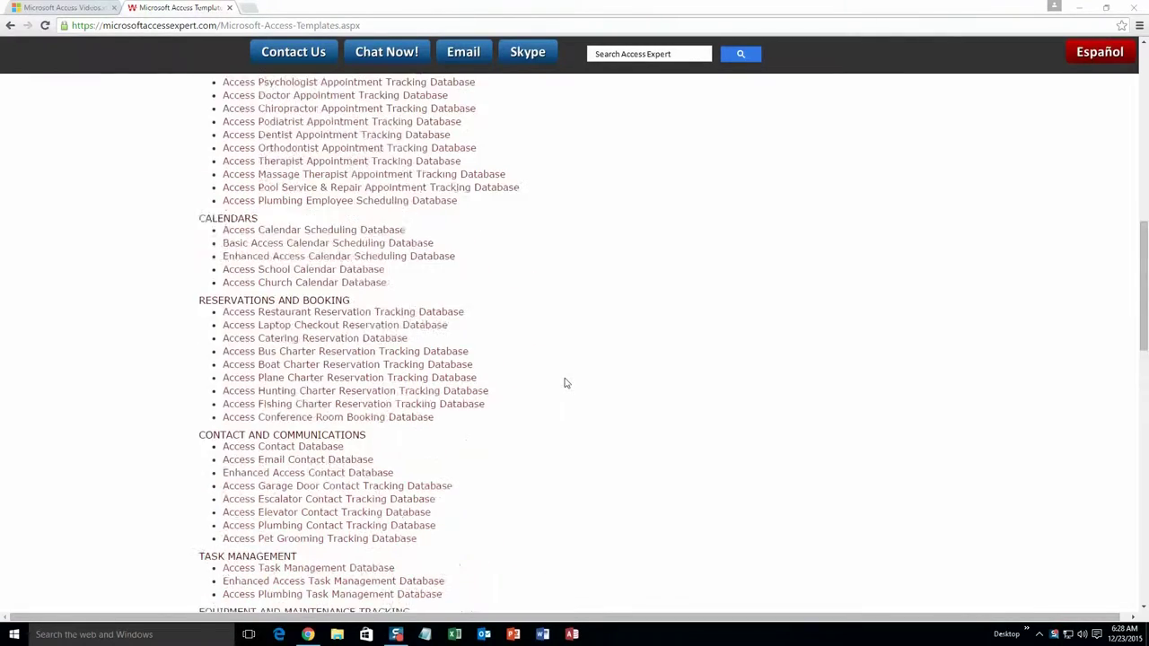
scroll(565, 382, "up", 2)
scroll(564, 378, "up", 2)
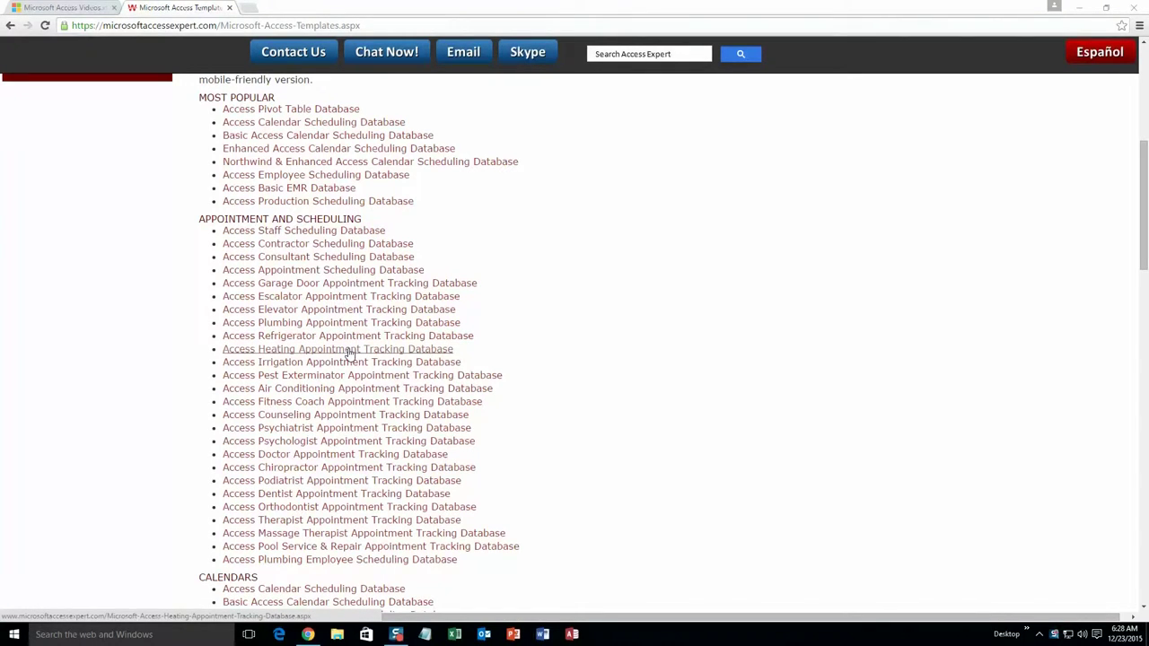
- Download the Access 2010/2013/2016 demo of the Heating Appointment Tracking Database (HeatingModernDemo.zip)
left_click(349, 350)
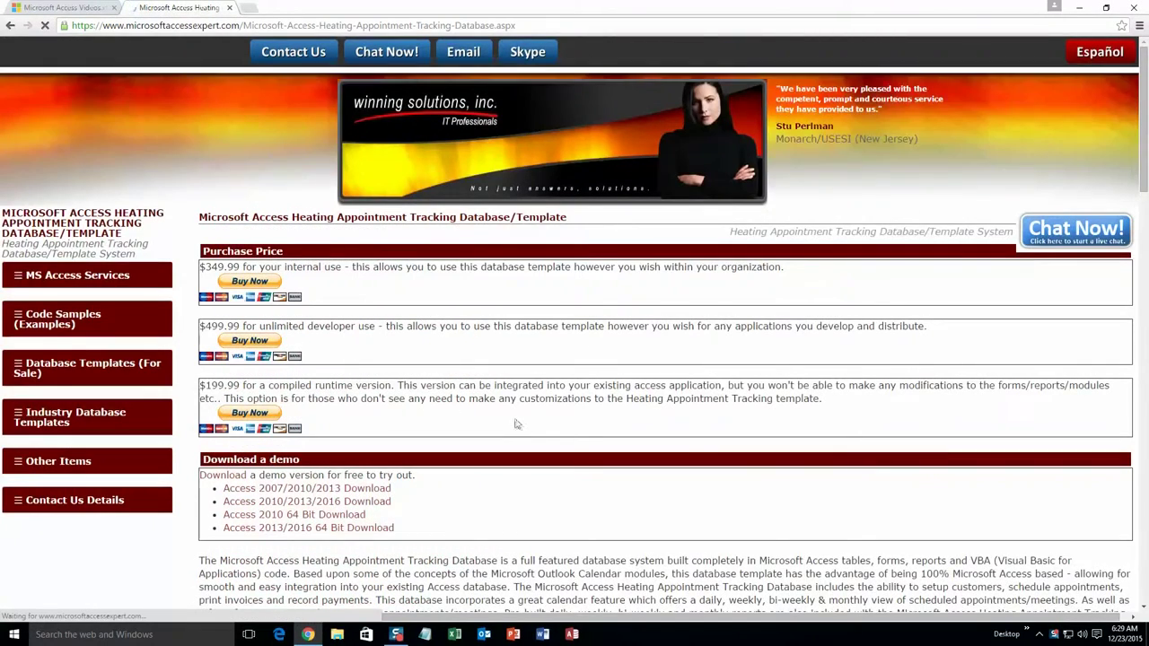
scroll(516, 421, "down", 1)
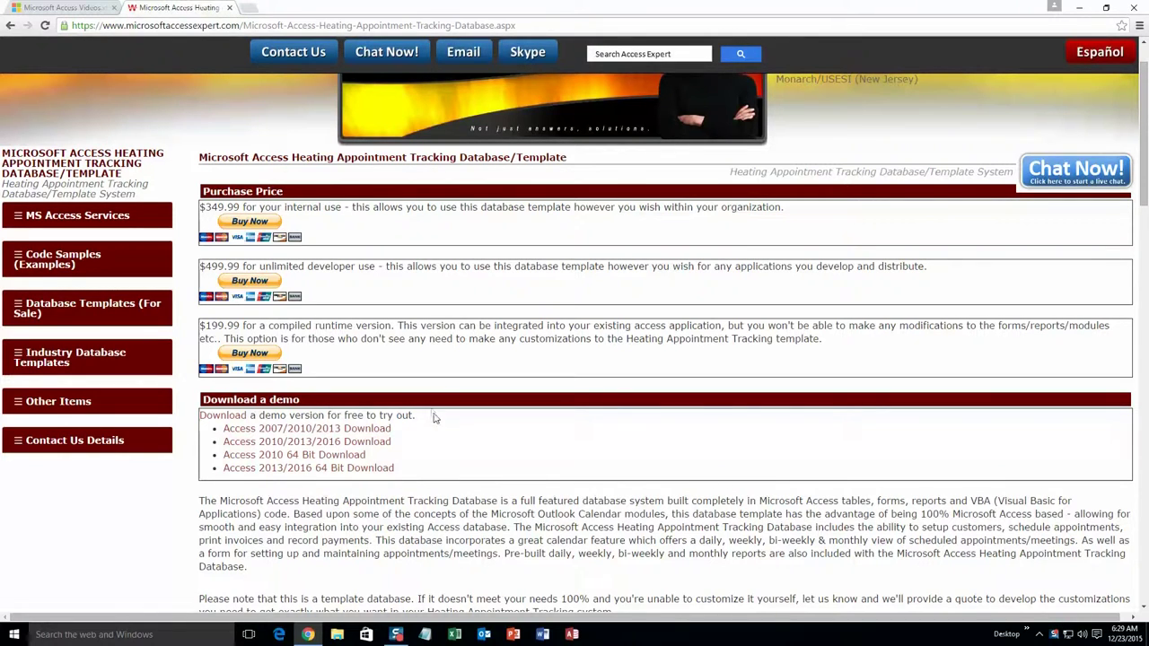
left_click(359, 443)
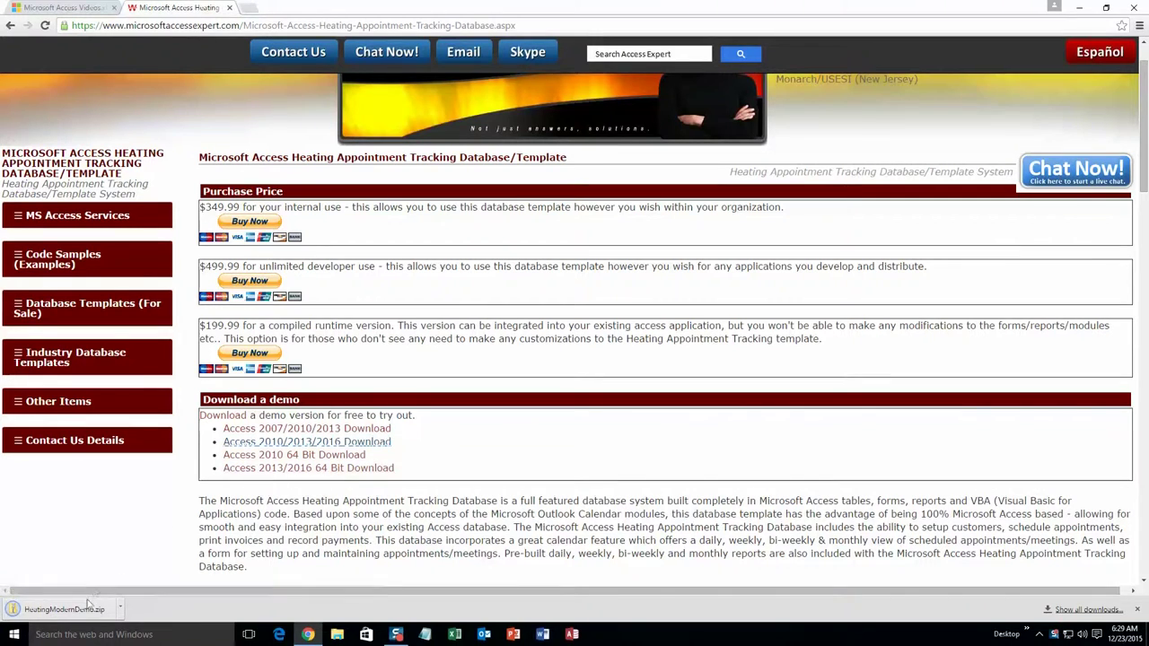
- Extract HeatingModernDemo.zip into a HeatingModernDemo folder and open the extracted database
left_click(63, 610)
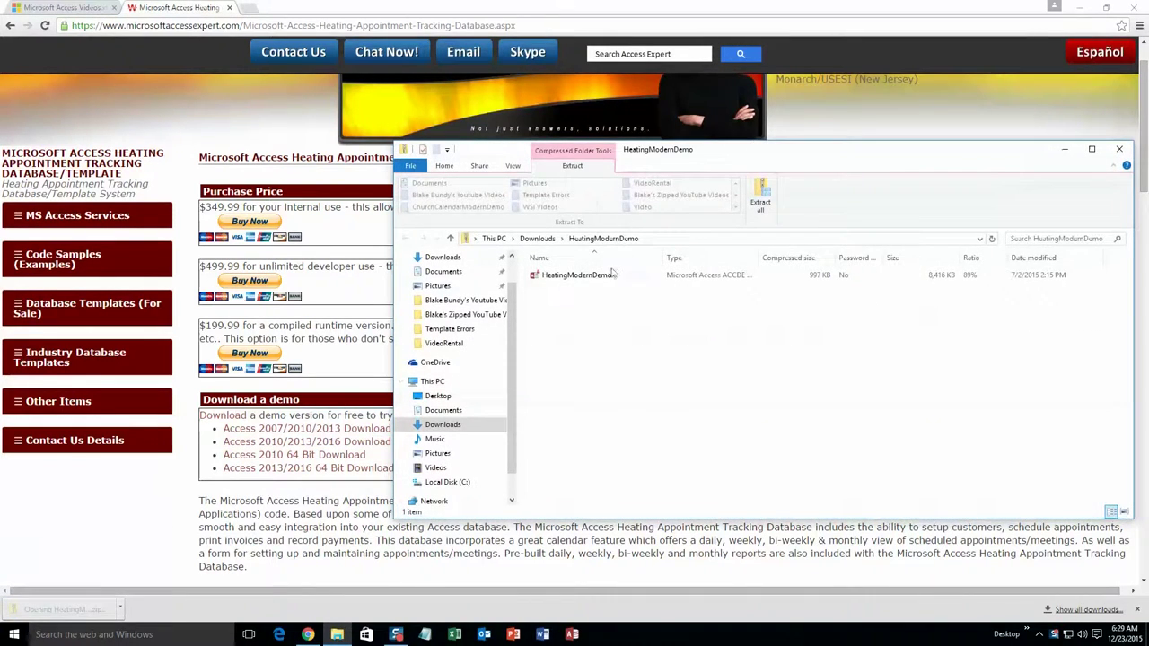
left_click(606, 274)
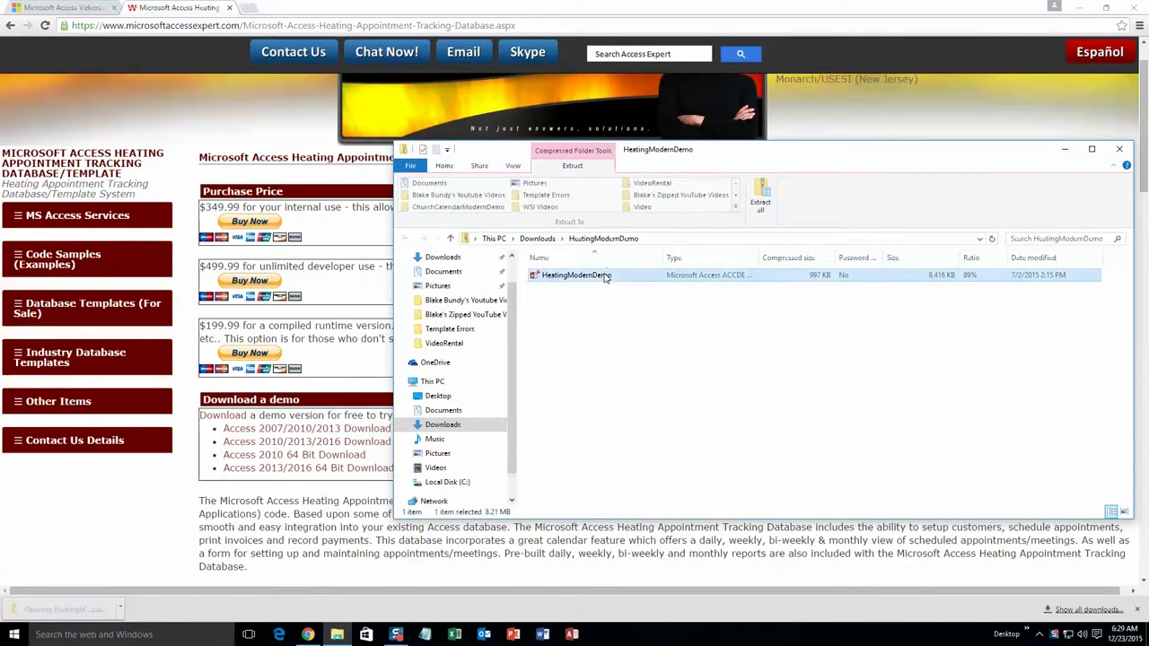
left_click(760, 195)
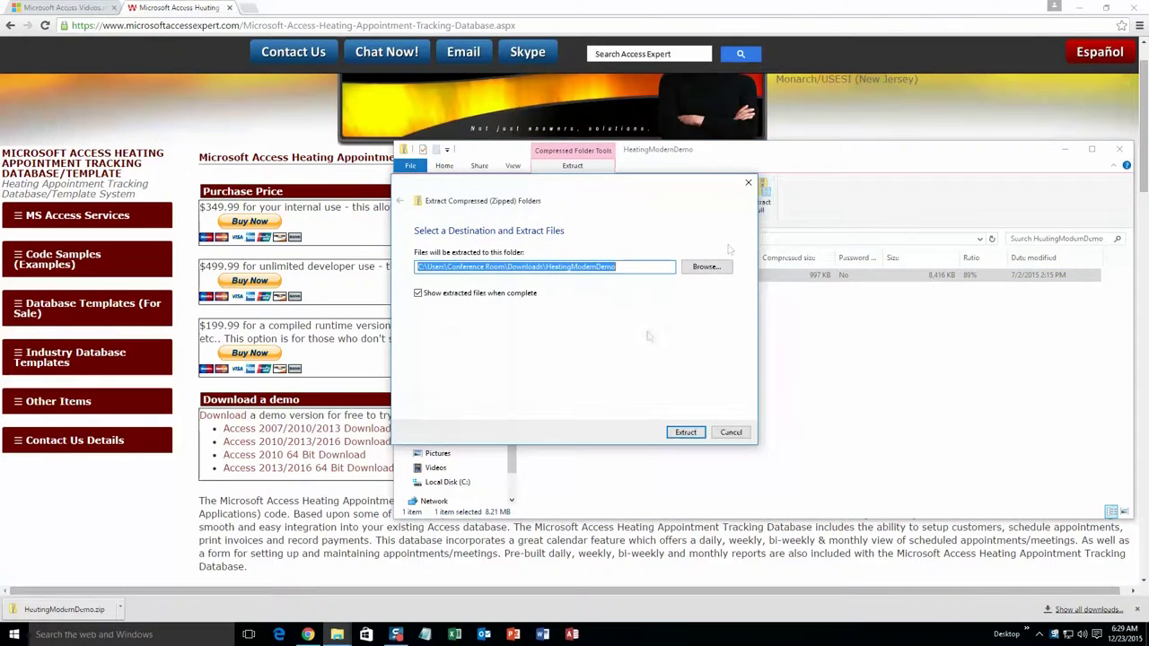
left_click(685, 431)
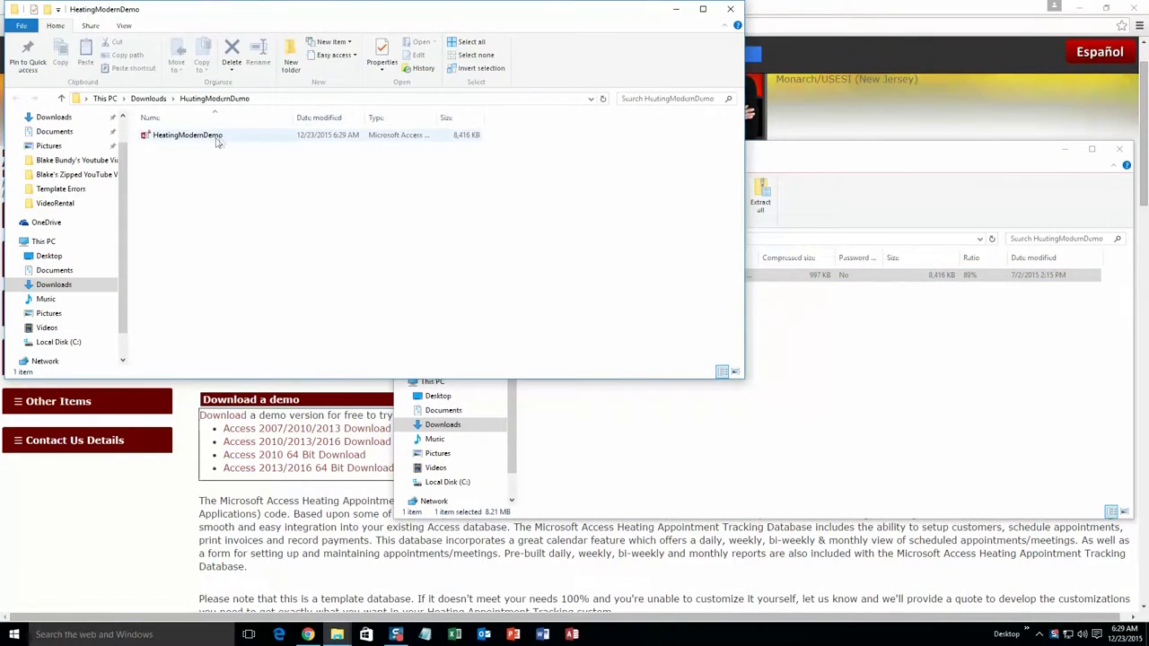
double_click(216, 142)
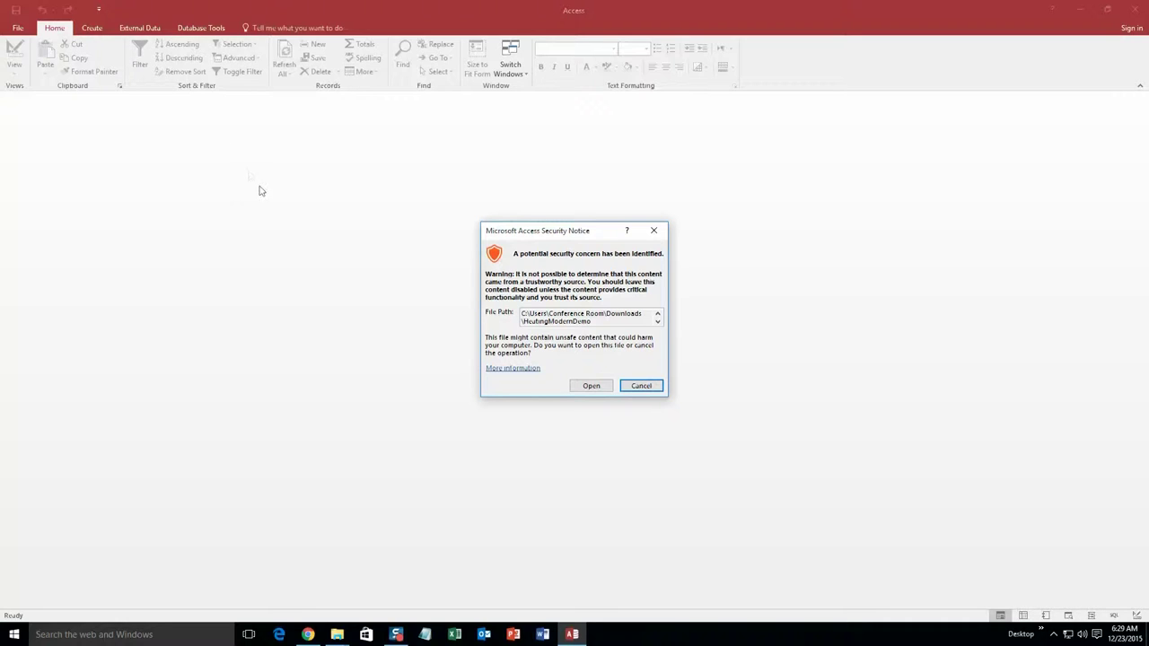
- Accept the security notice, dismiss the Demo popup, and start a blank new customer form
left_click(581, 388)
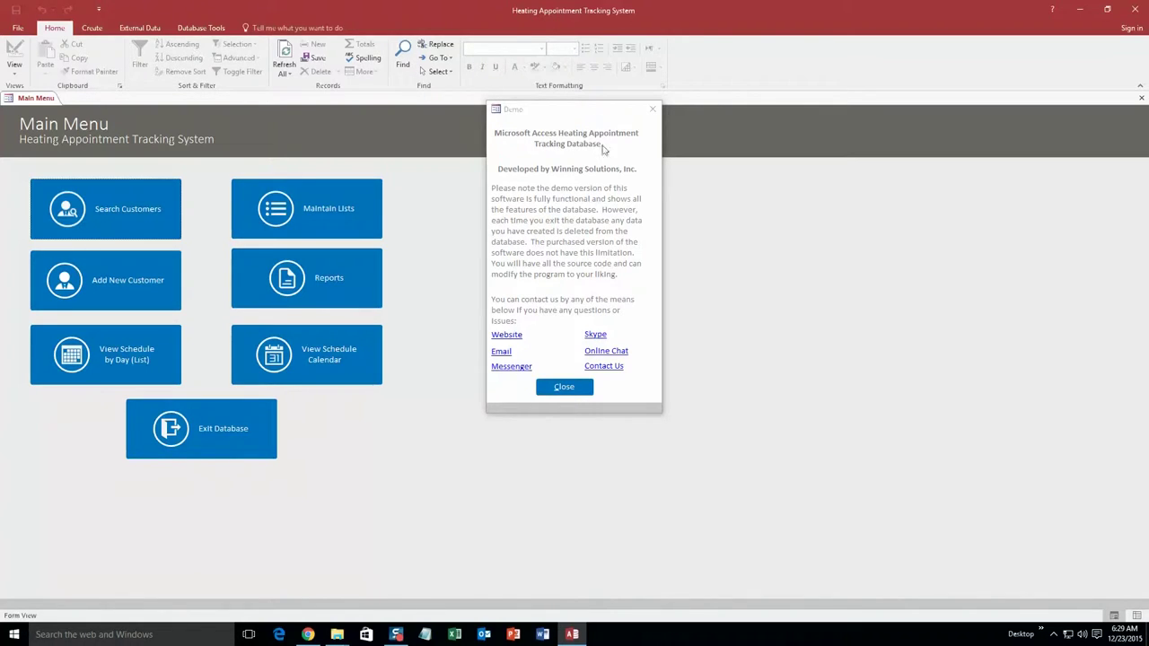
left_click(578, 390)
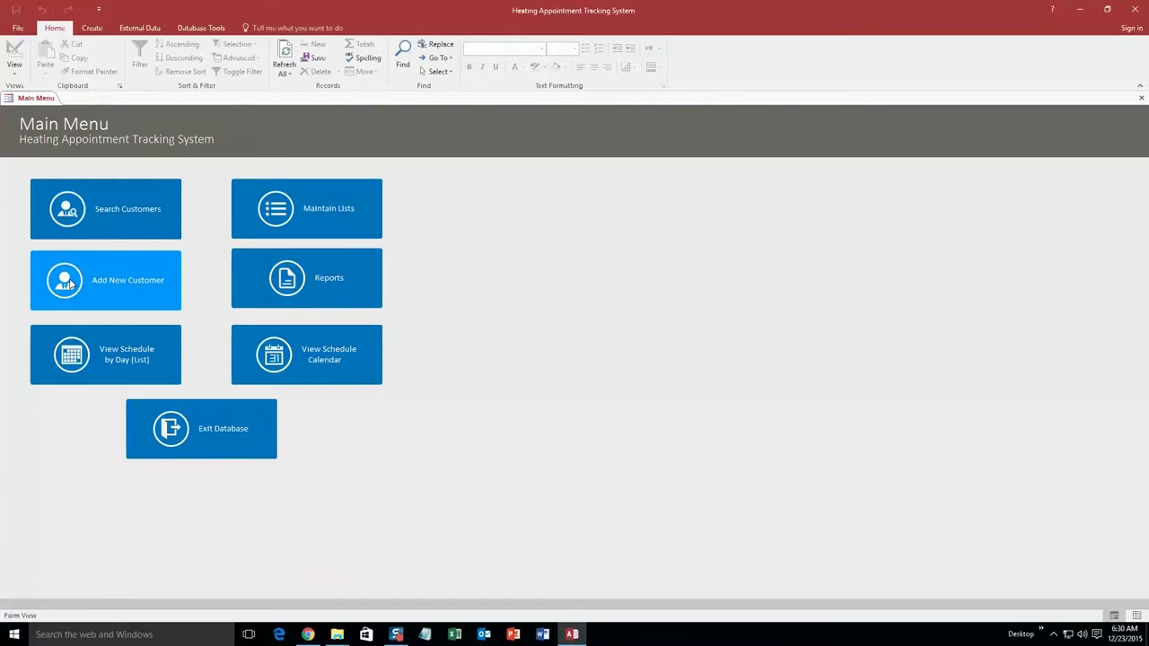
left_click(72, 284)
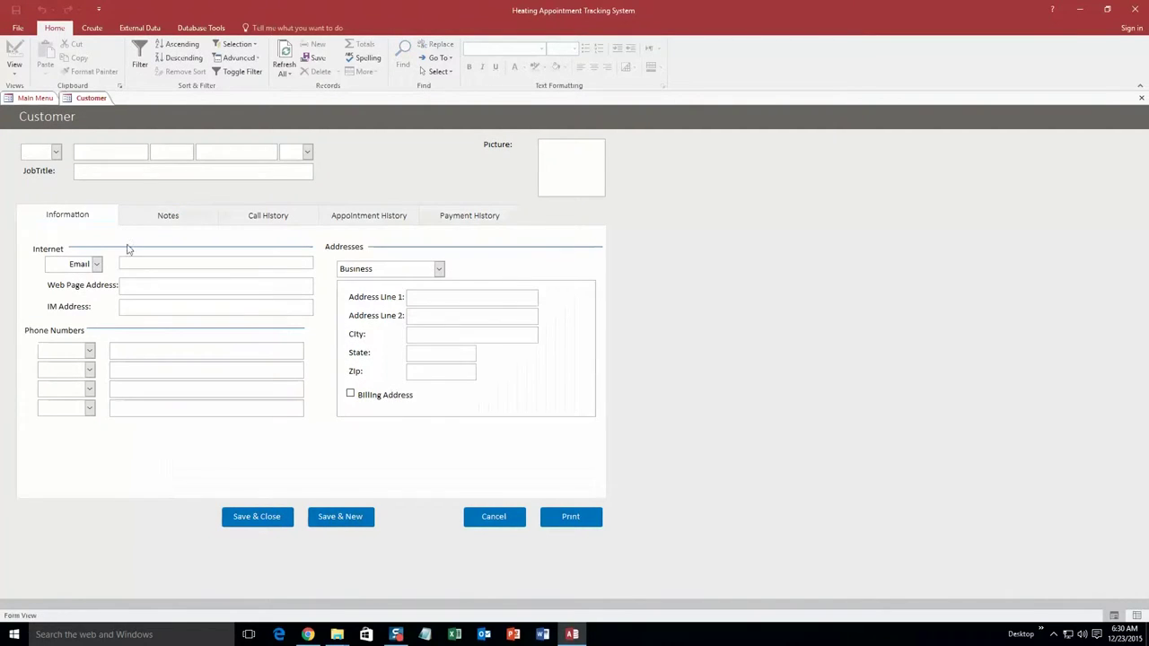
- Set the customer's title to Mrs. and enter their first and last names
left_click(56, 153)
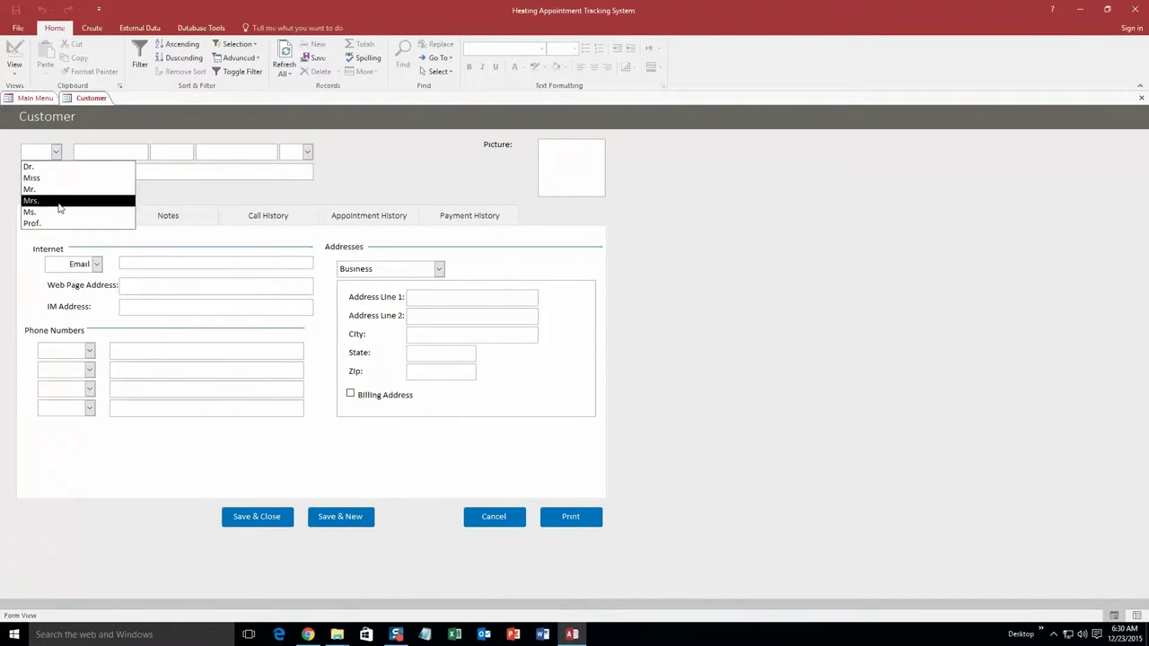
left_click(59, 208)
left_click(101, 154)
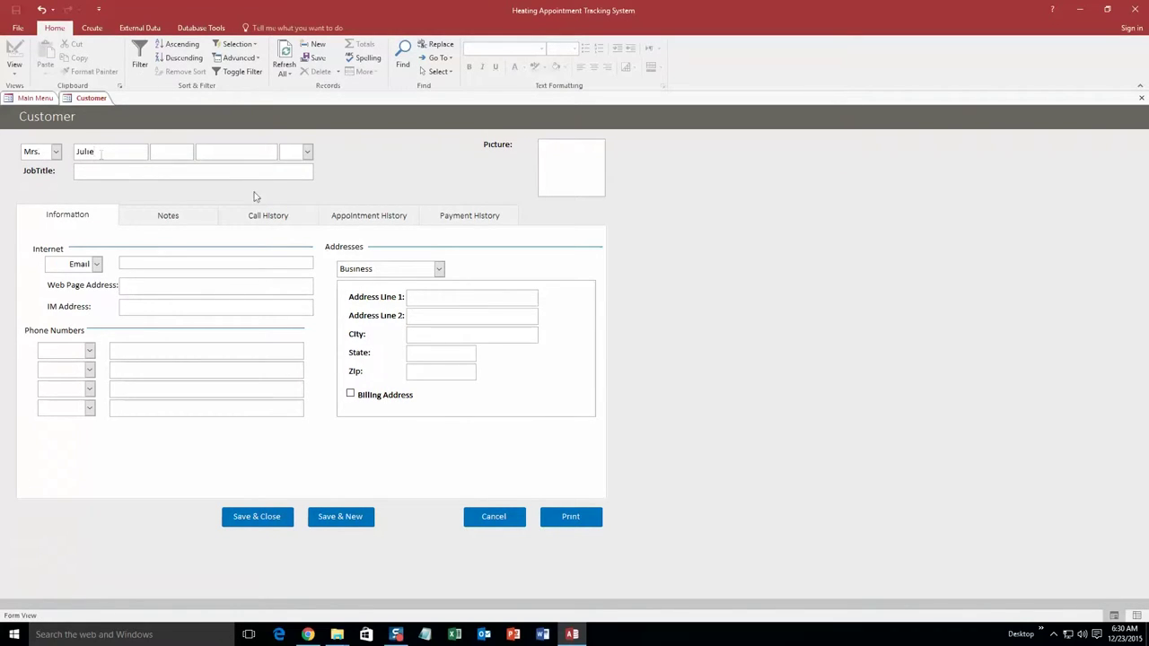
left_click(249, 147)
- Enter the customer's email address and an Assistant-type phone number
left_click(97, 264)
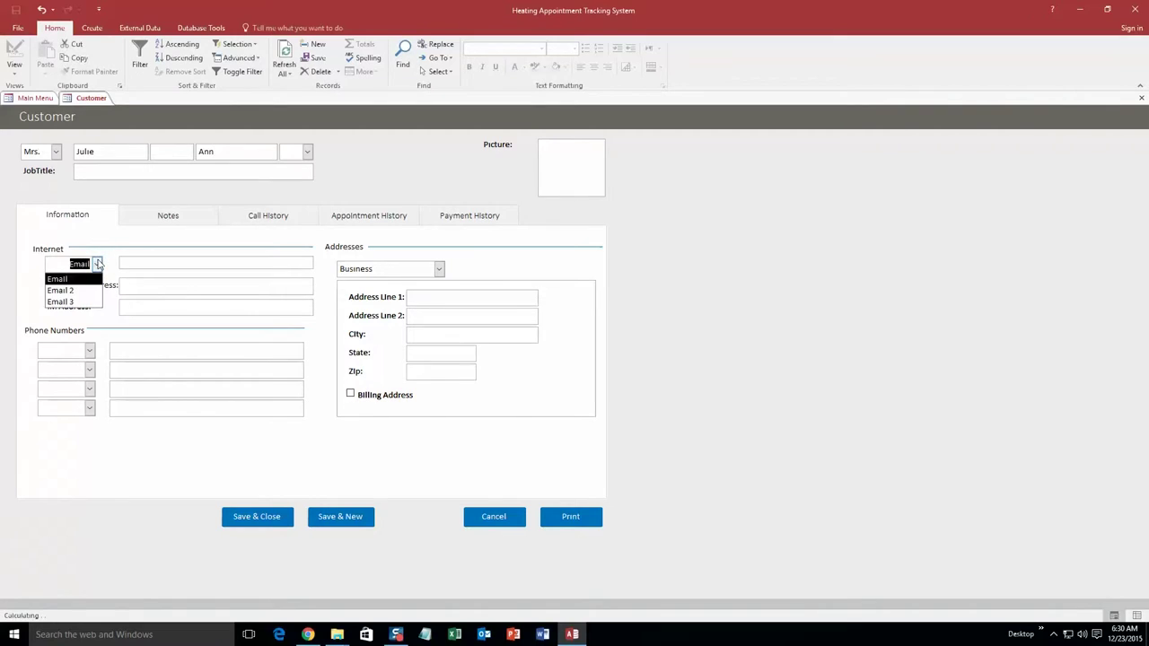
left_click(149, 262)
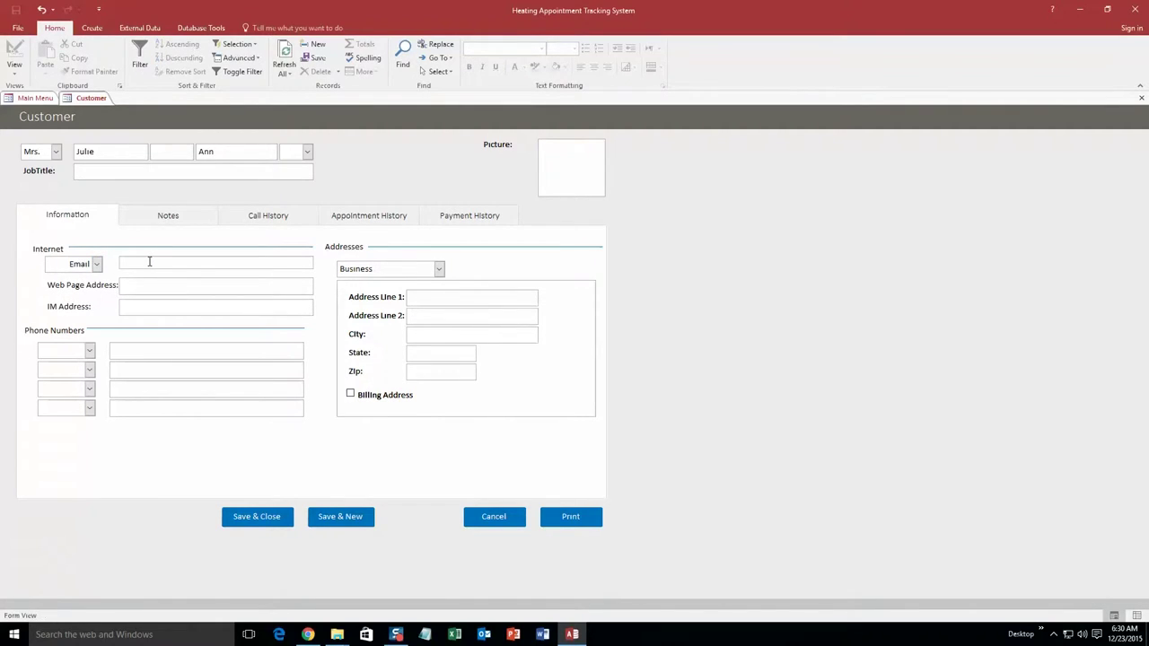
type("est.")
type("com")
left_click(90, 350)
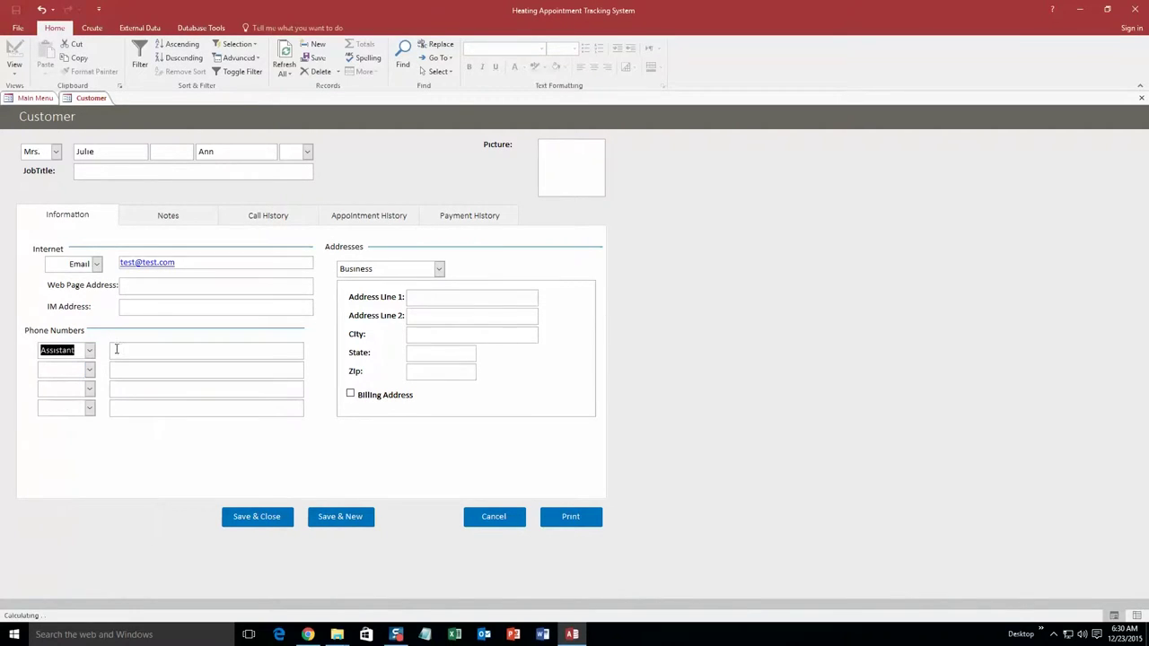
left_click(114, 350)
type("111) 11")
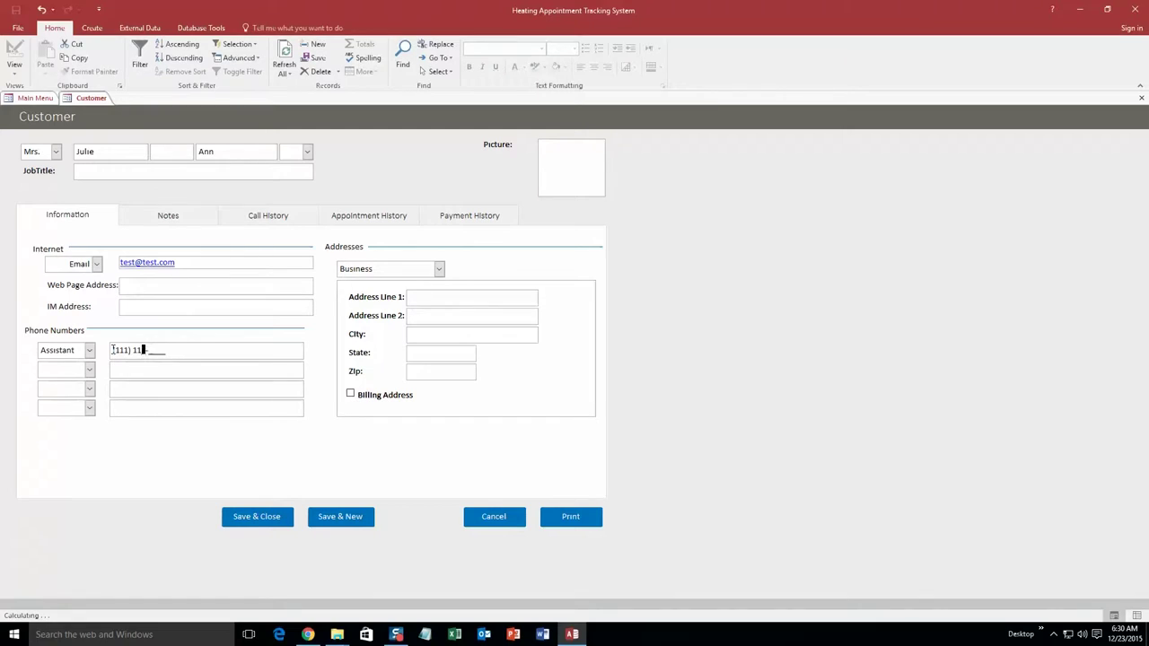
type("1-1111")
- Keep Business as the address type and browse the Notes, Call, Appointment and Payment History tabs
left_click(439, 269)
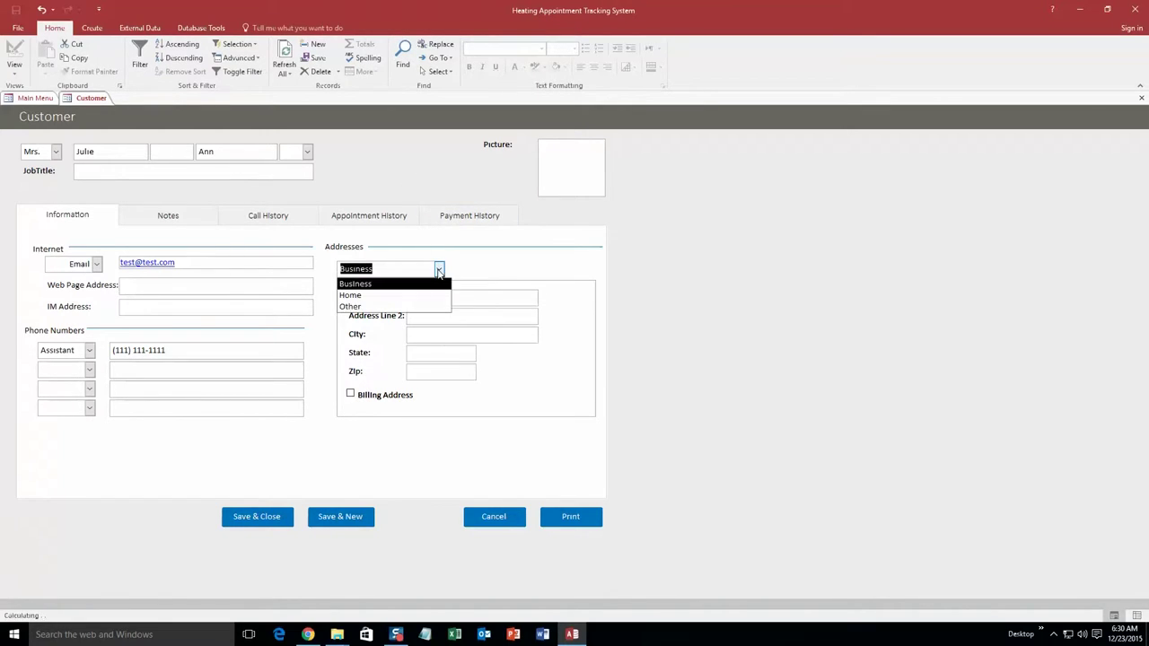
left_click(439, 270)
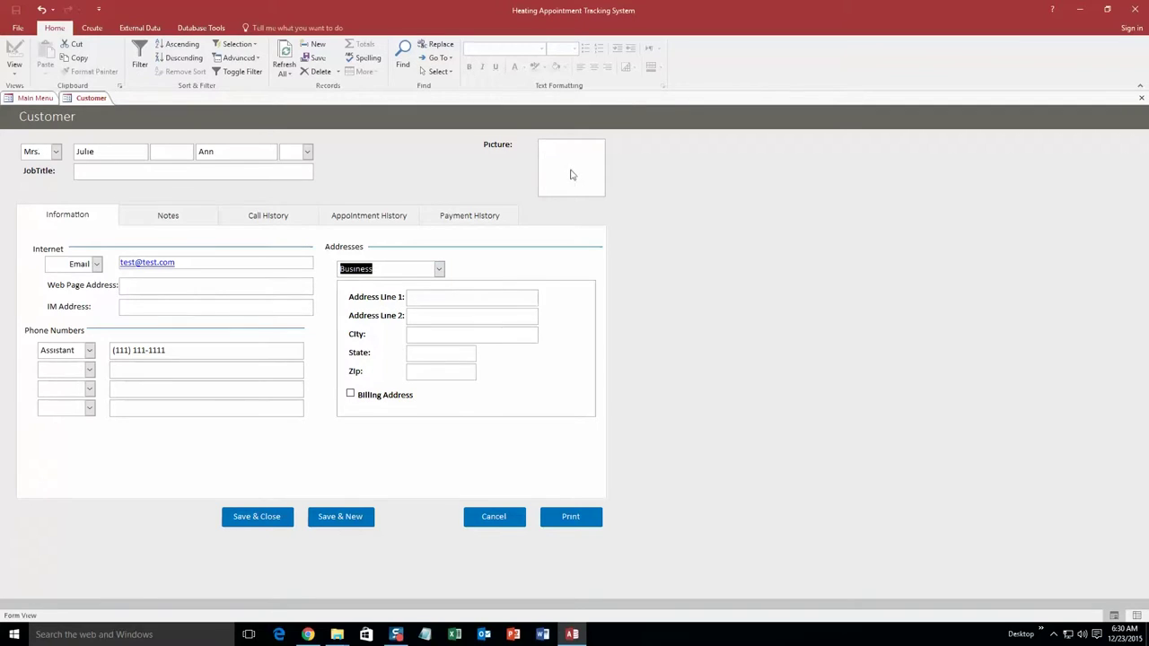
left_click(171, 220)
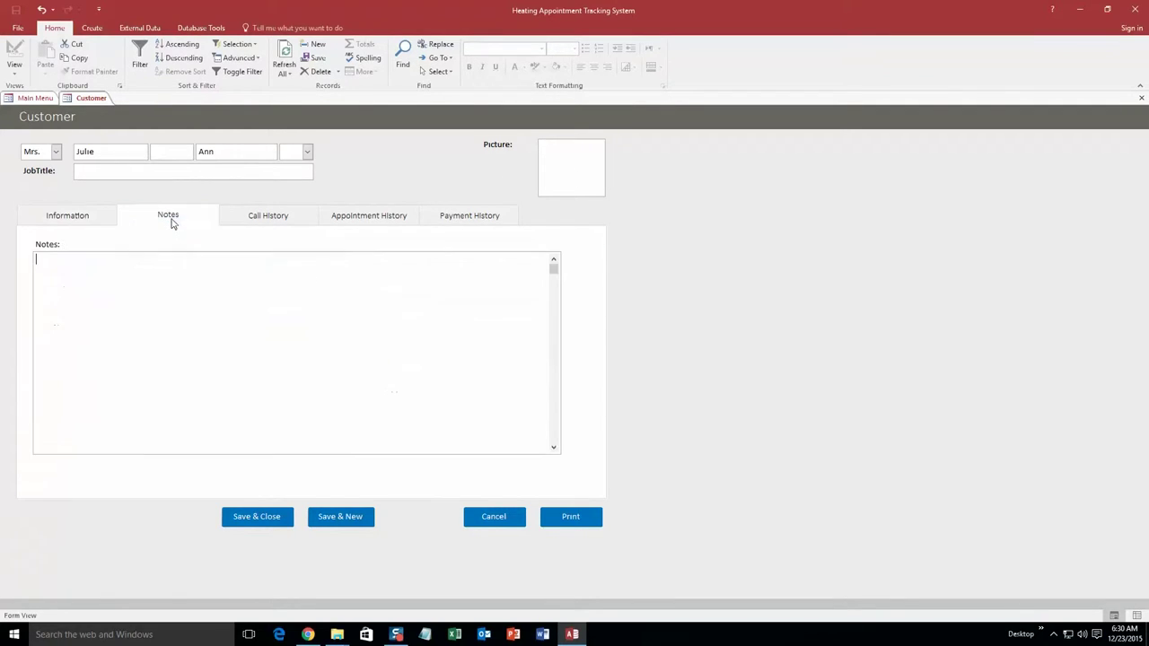
left_click(274, 218)
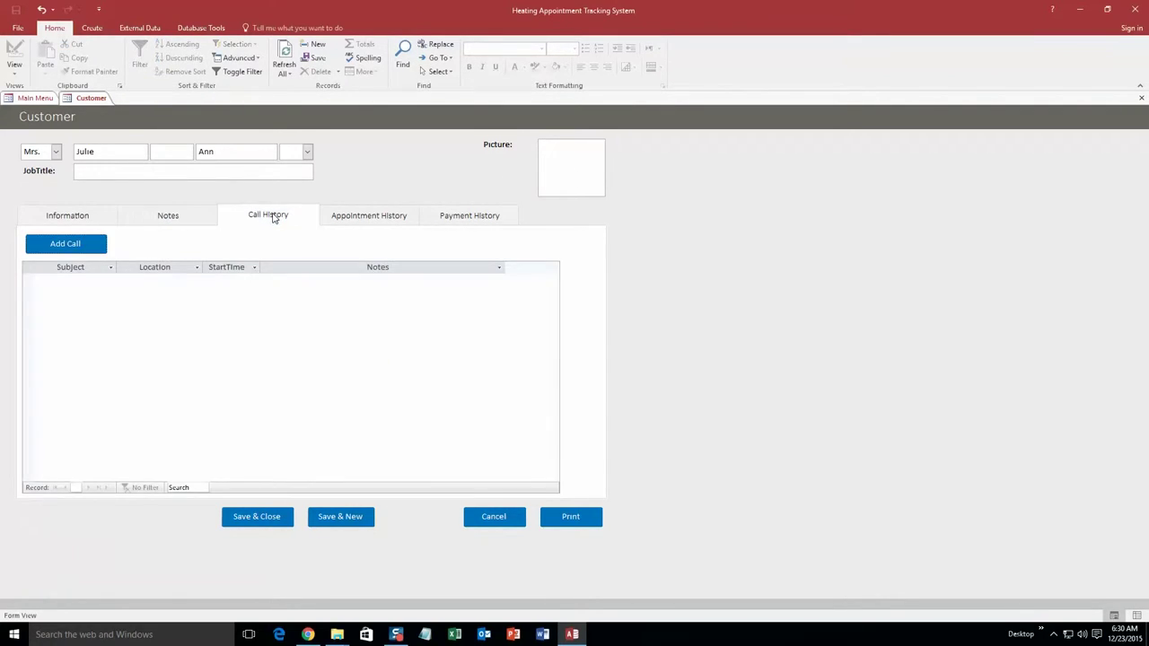
left_click(359, 222)
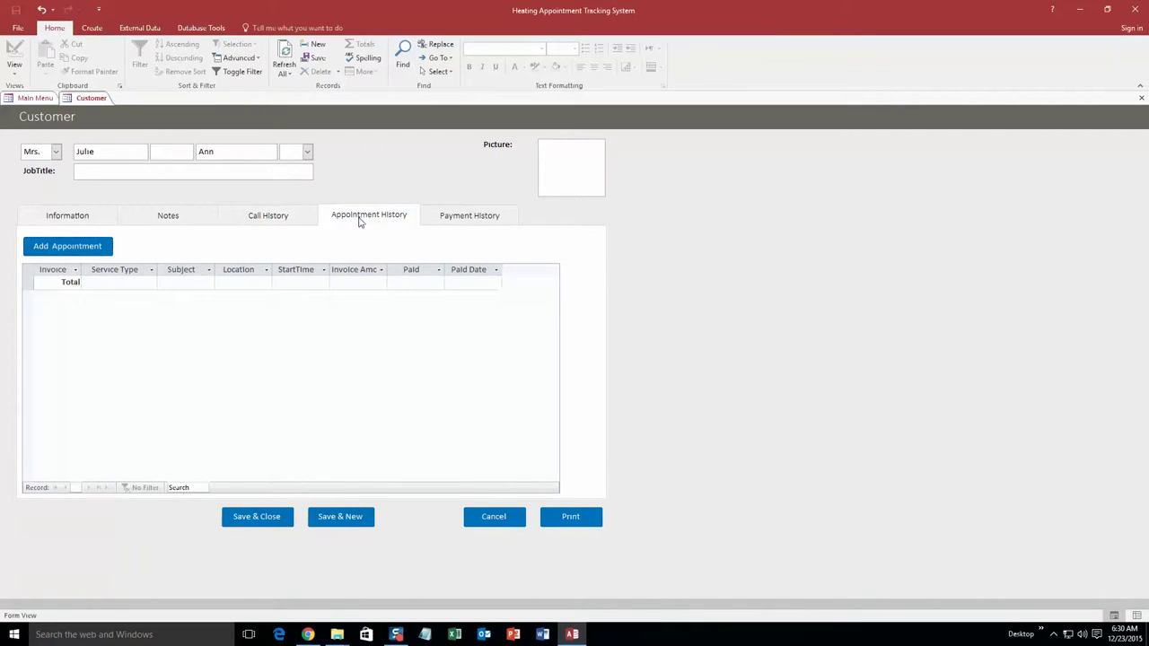
left_click(468, 219)
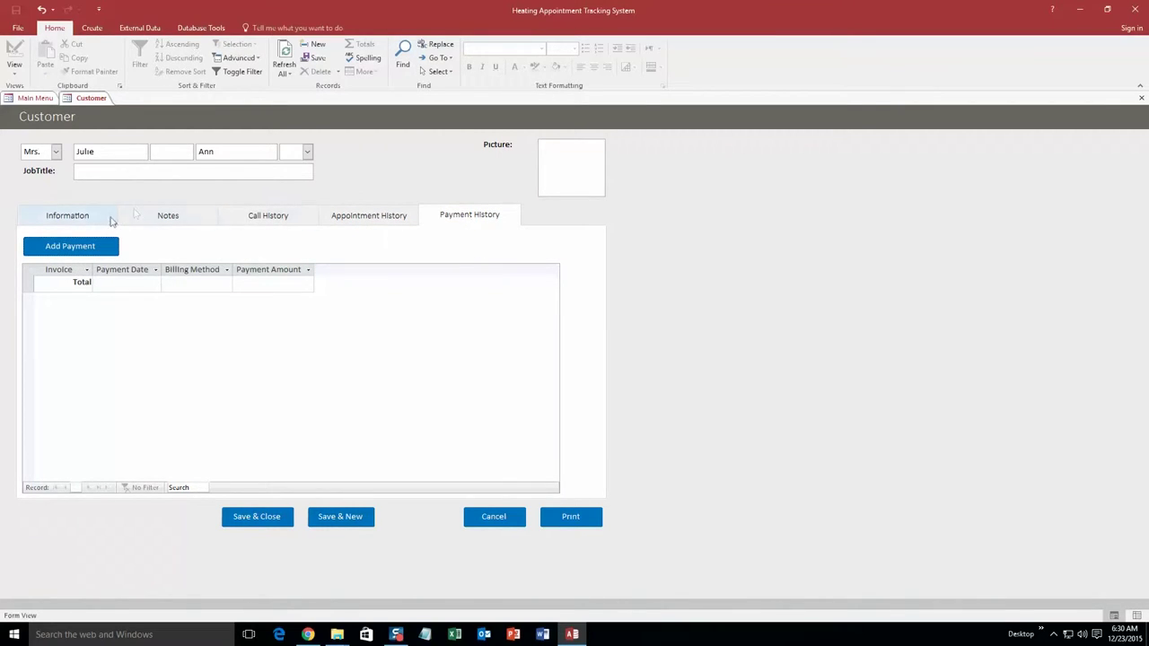
left_click(97, 224)
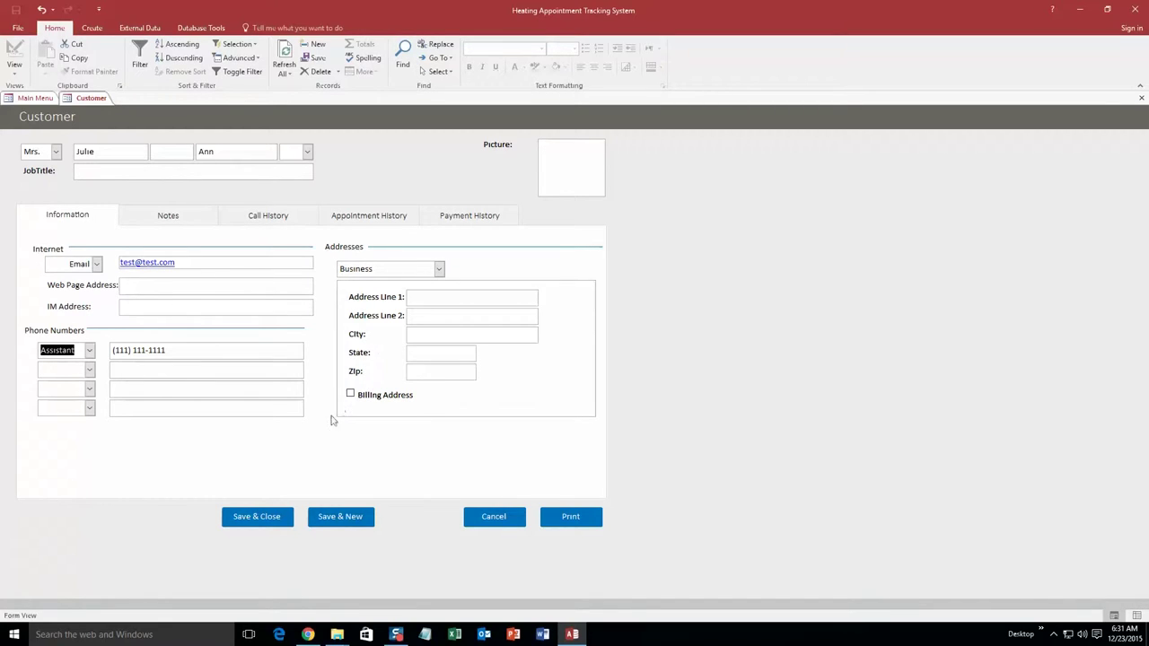
- Save the customer, search customers by their last name, and open the matching record
left_click(266, 518)
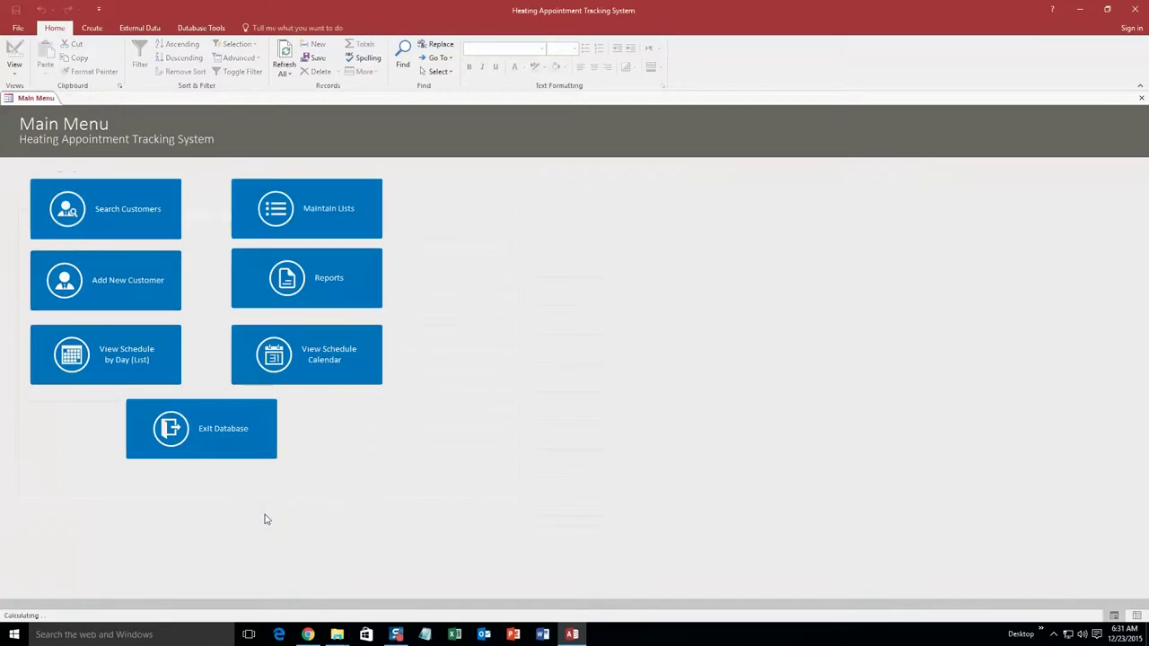
left_click(118, 215)
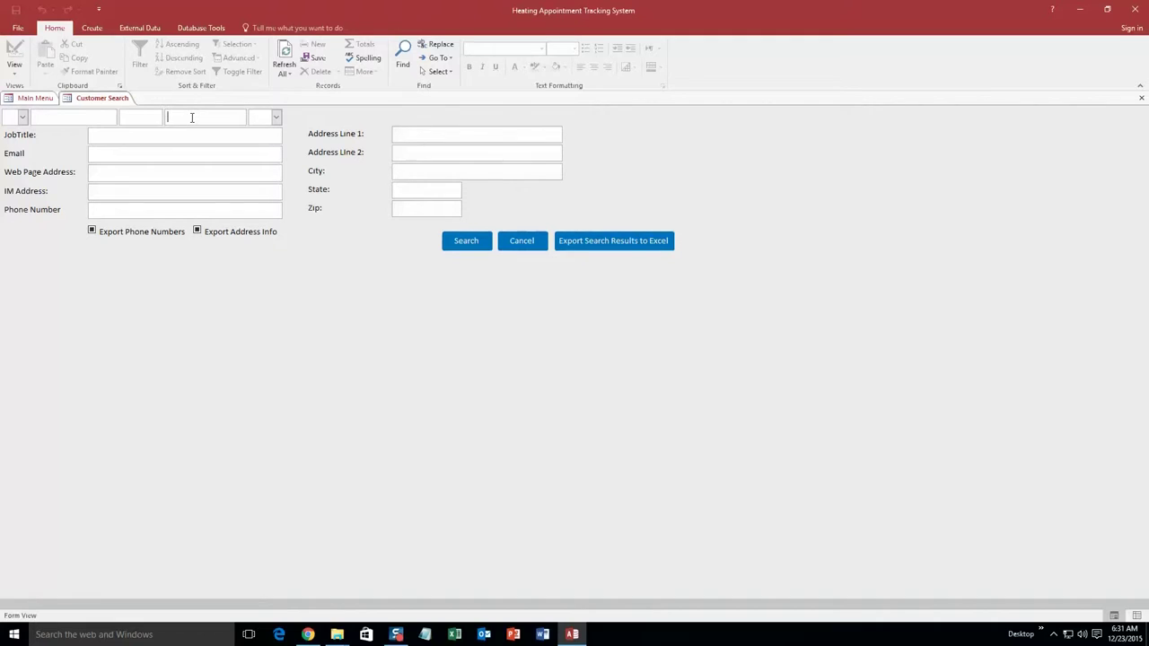
type("Ann")
left_click(474, 246)
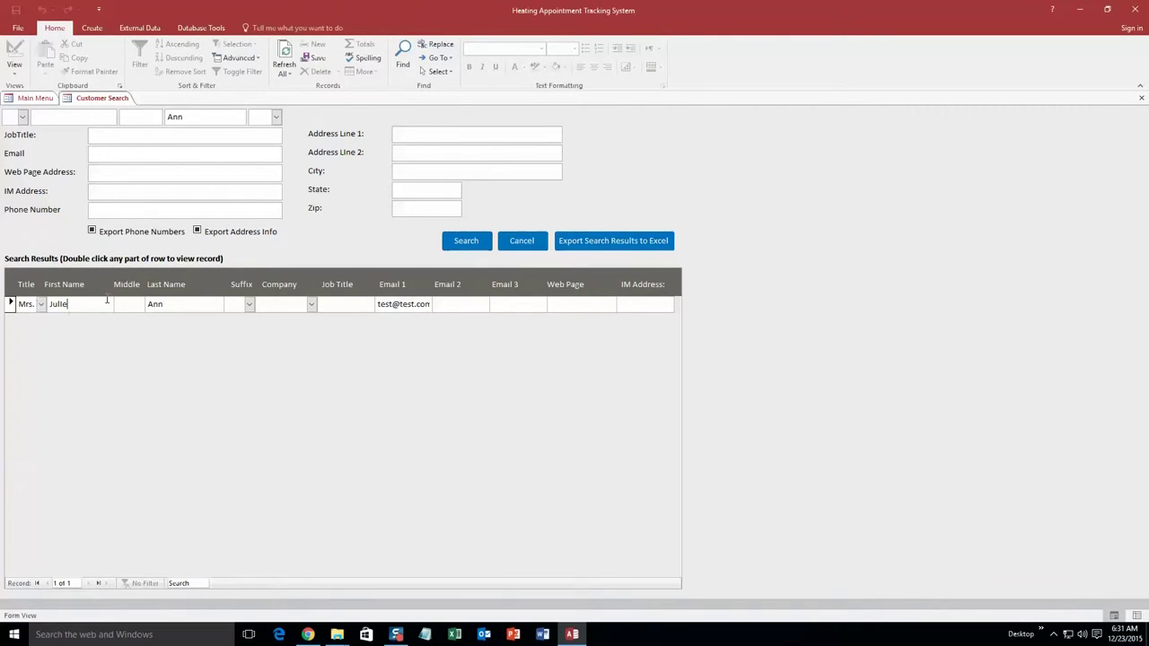
left_click(69, 305)
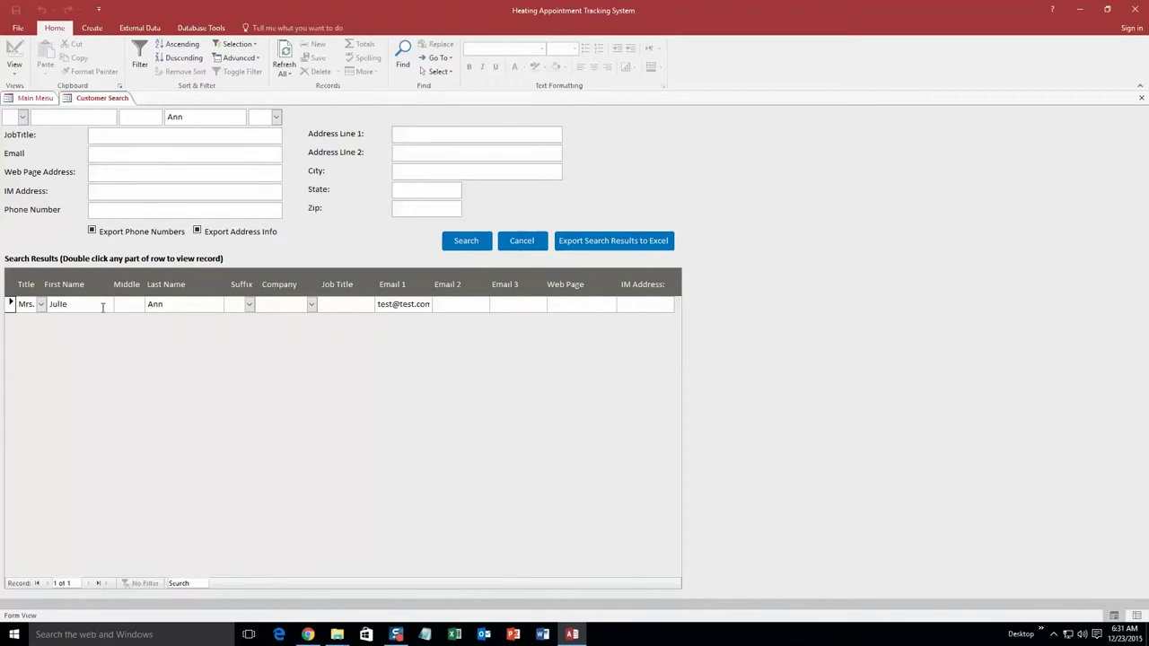
double_click(103, 307)
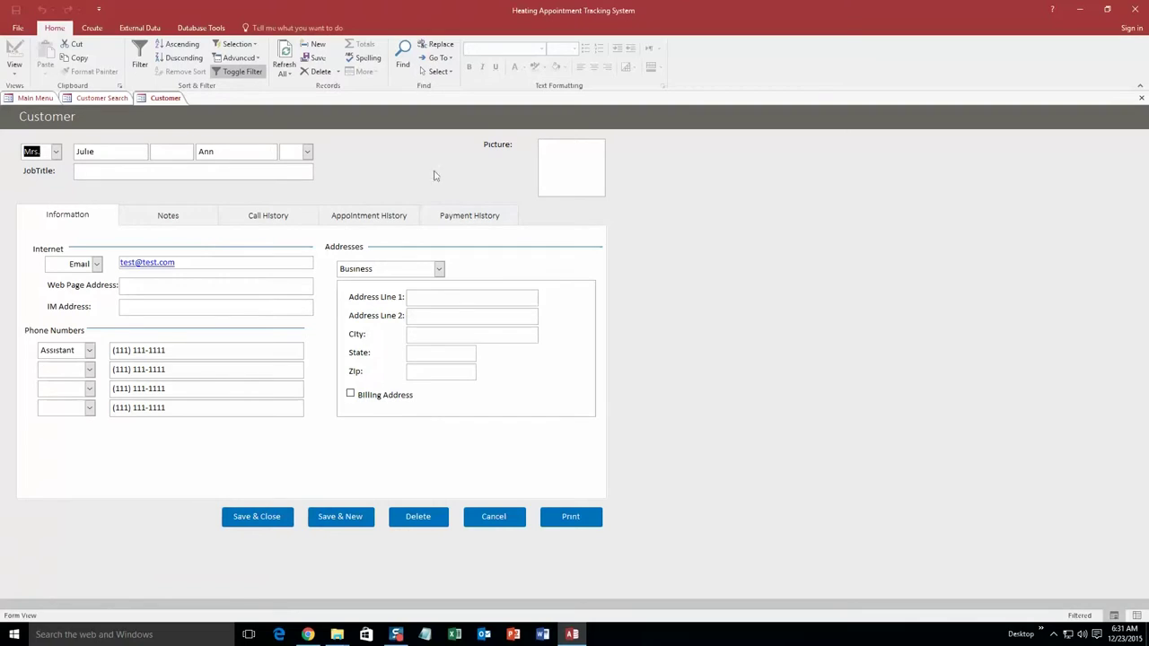
- Check the record's Notes and Call History, close it and Customer Search, and show the schedule calendar
left_click(196, 221)
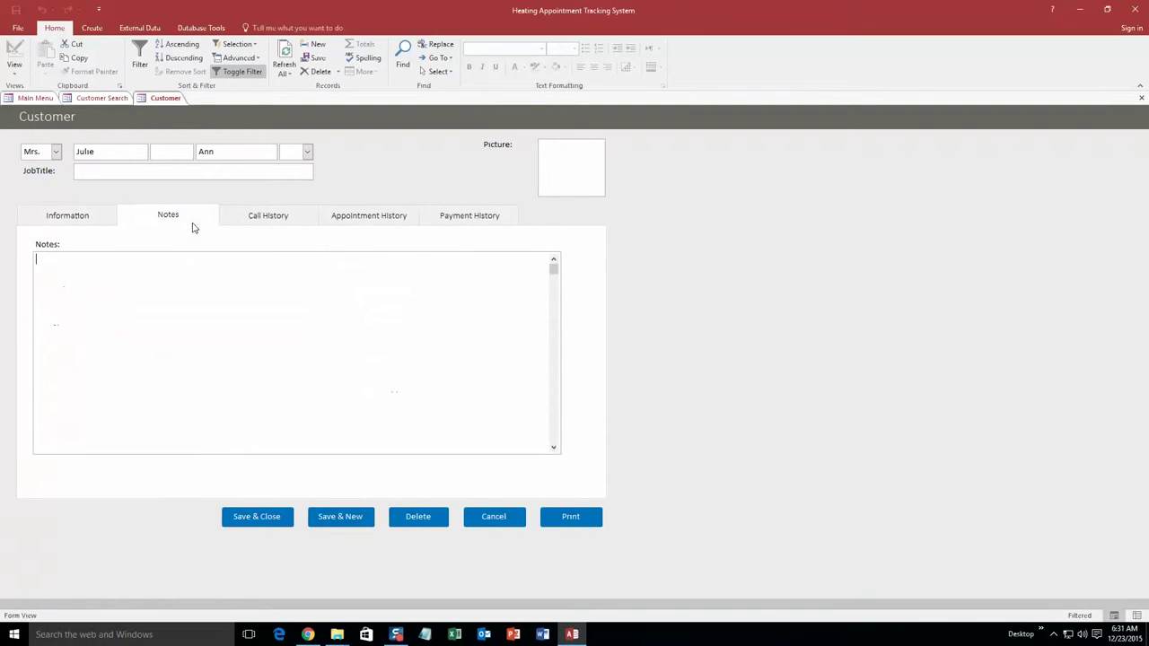
left_click(301, 218)
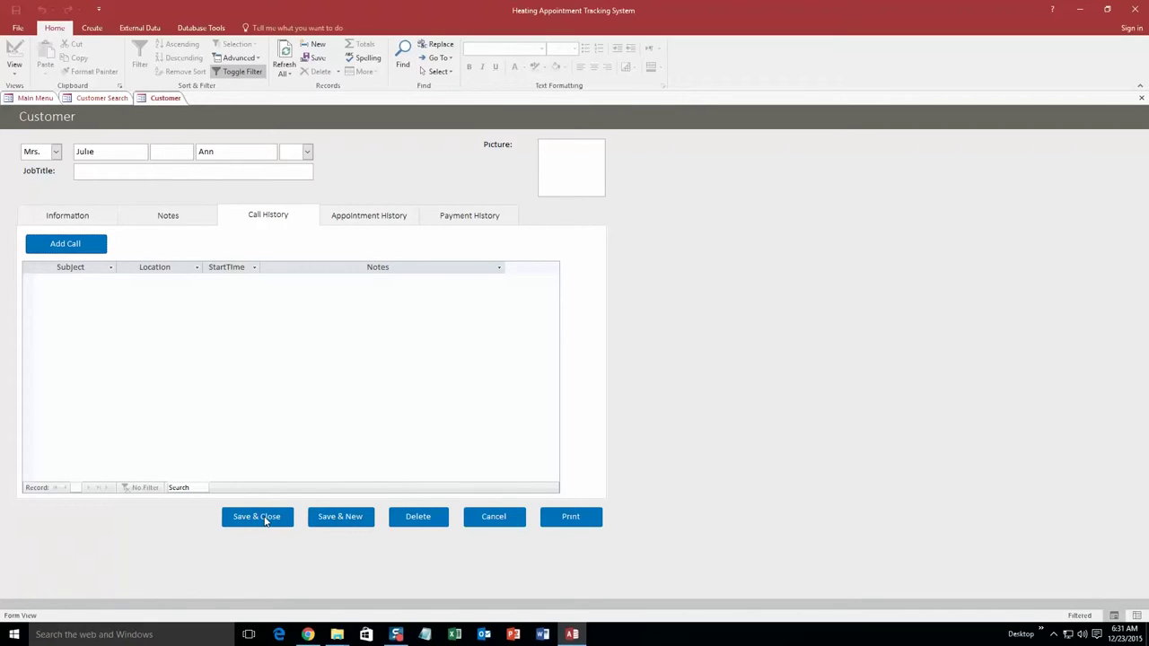
left_click(265, 519)
right_click(102, 102)
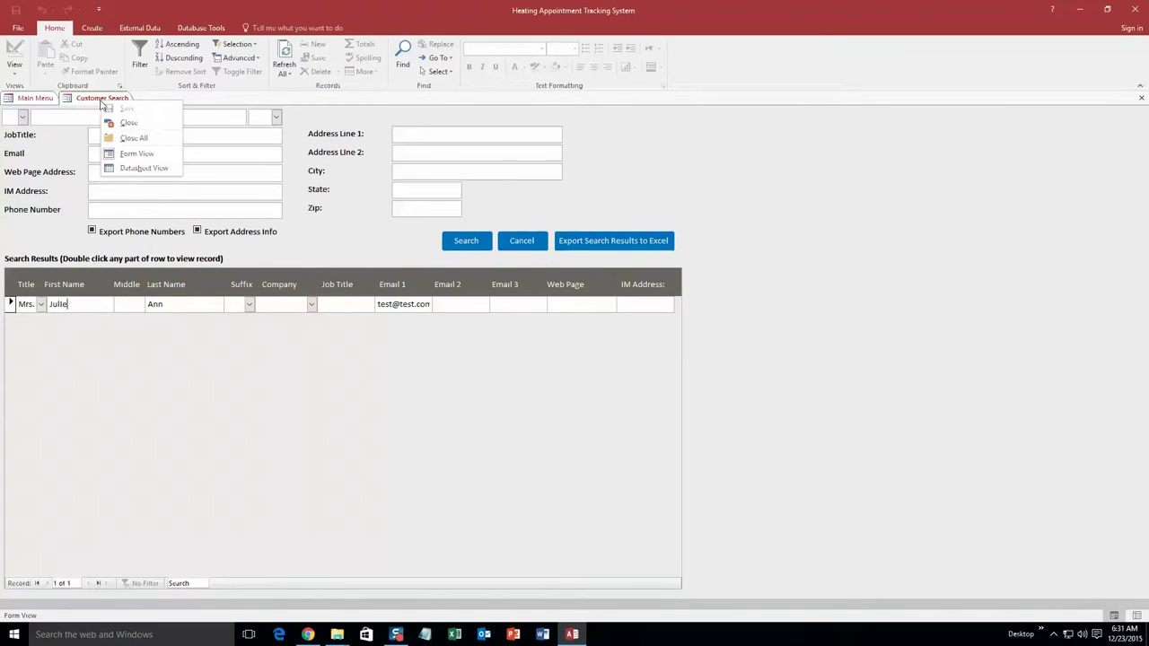
left_click(114, 123)
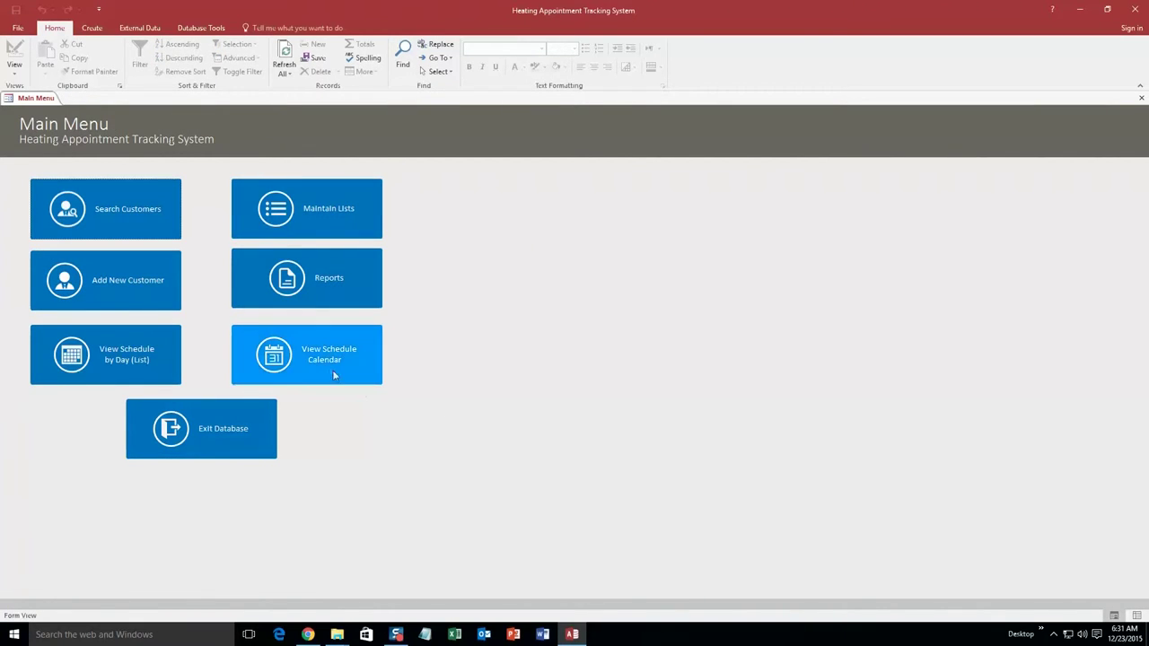
left_click(286, 353)
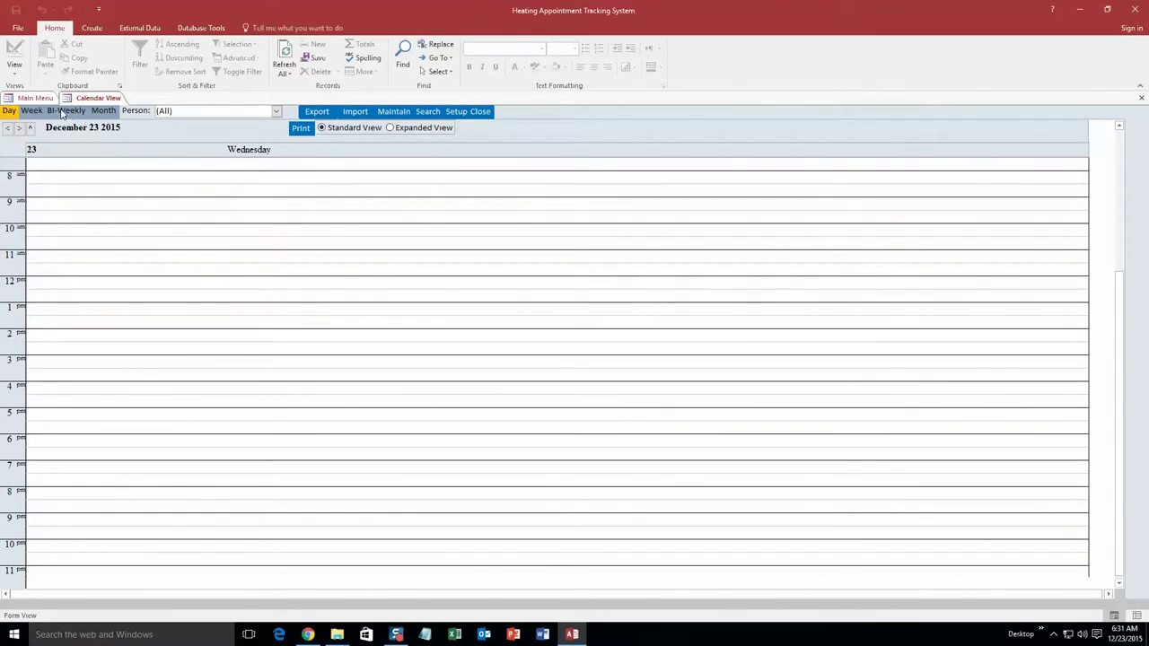
- Switch the calendar from Month and Week to Day view for December 21, 2015, and start an 8:00 AM appointment
left_click(104, 111)
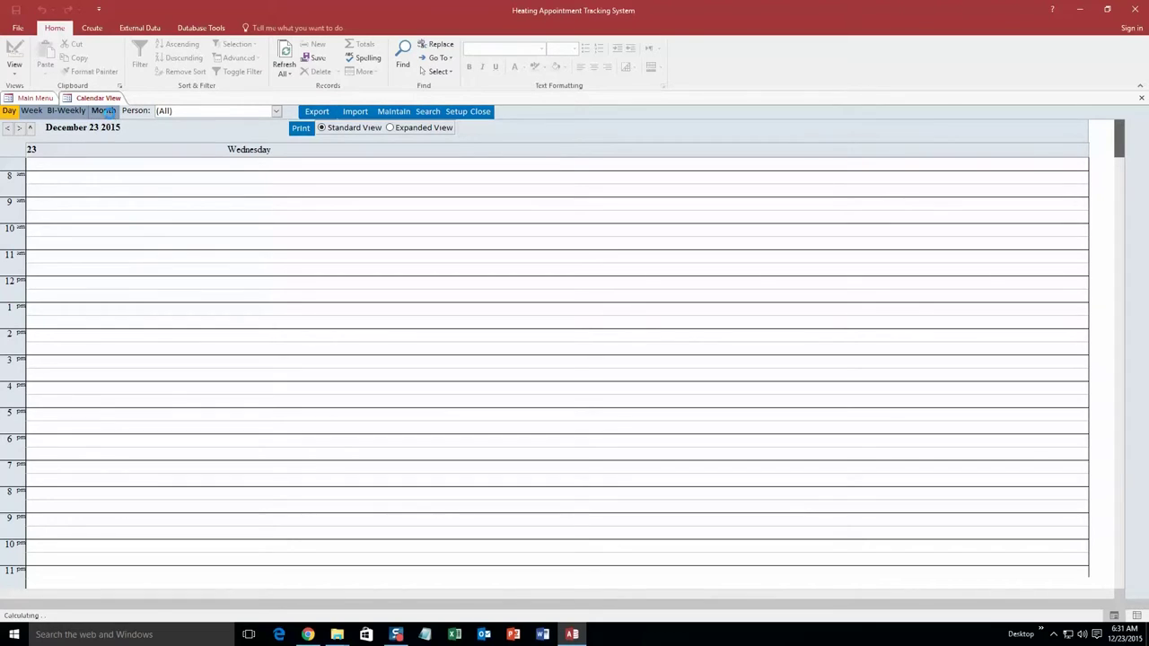
left_click(28, 110)
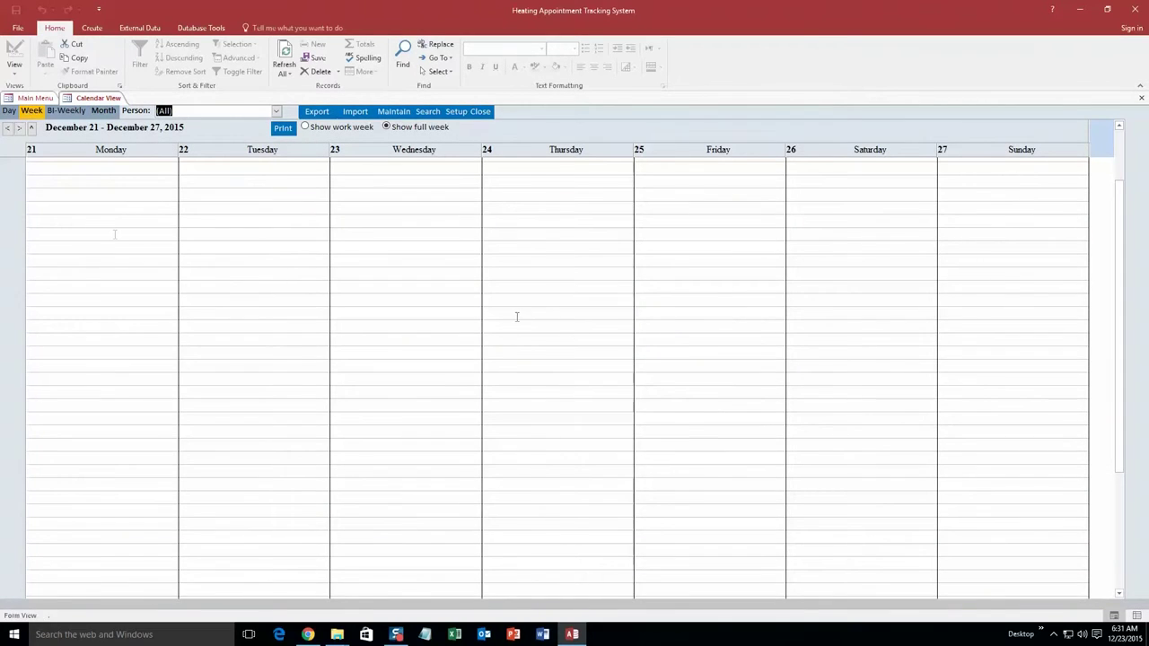
left_click(9, 111)
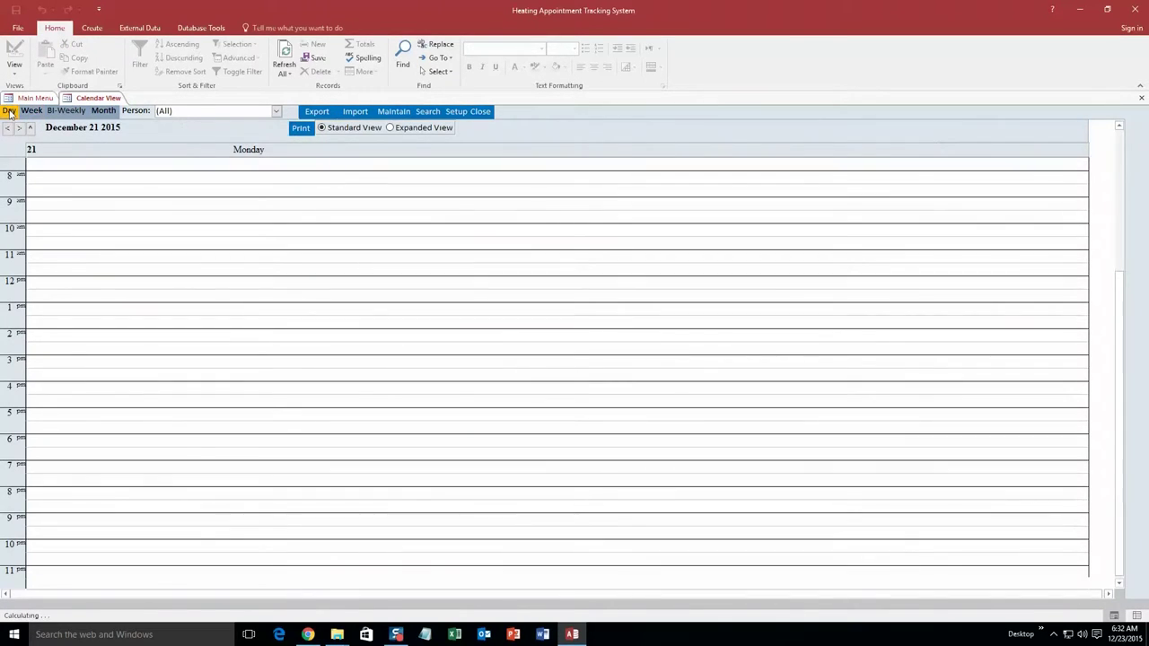
left_click(45, 178)
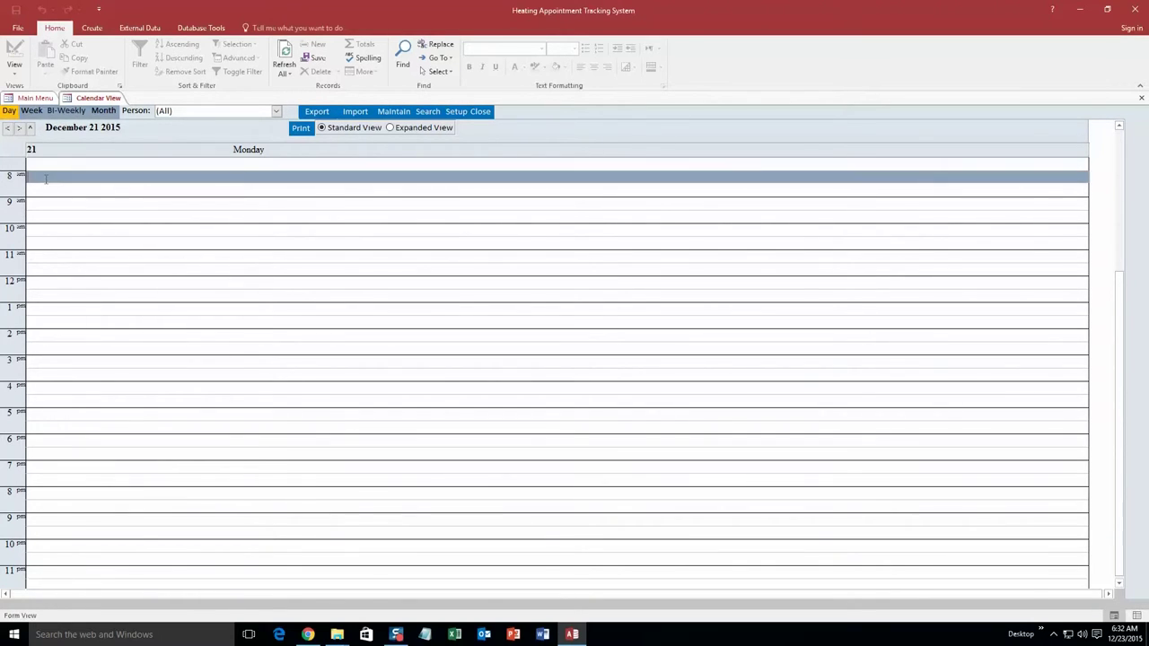
double_click(45, 178)
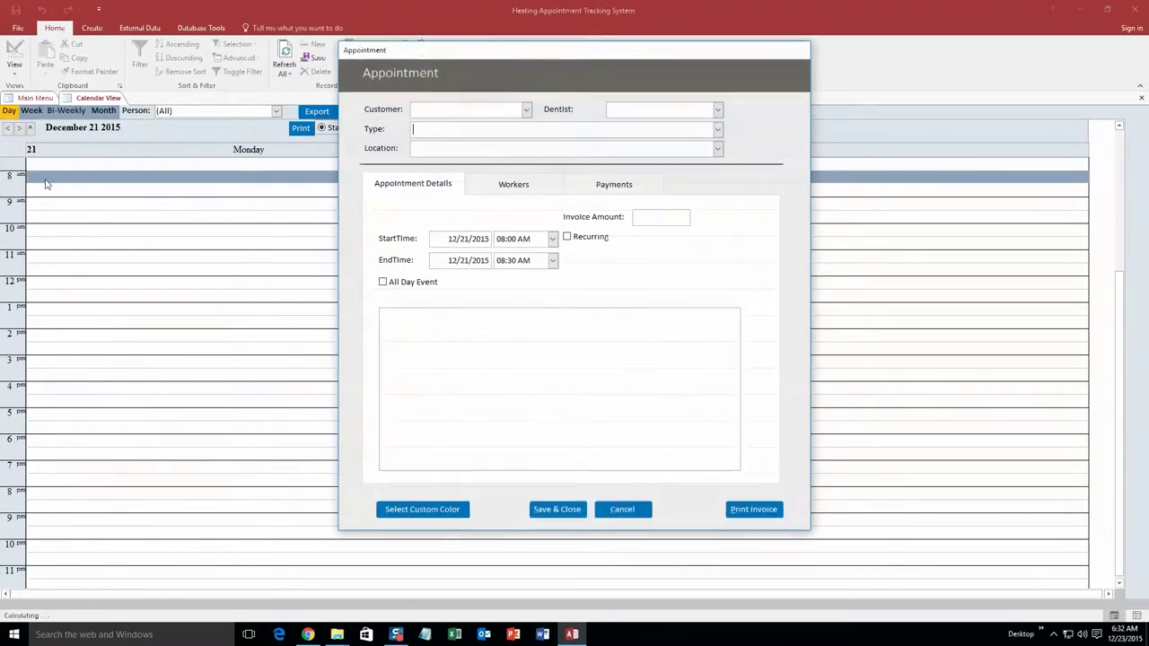
- Set the appointment to the new customer, Person 1, Install, Location 1, ending 09:00 AM
left_click(526, 110)
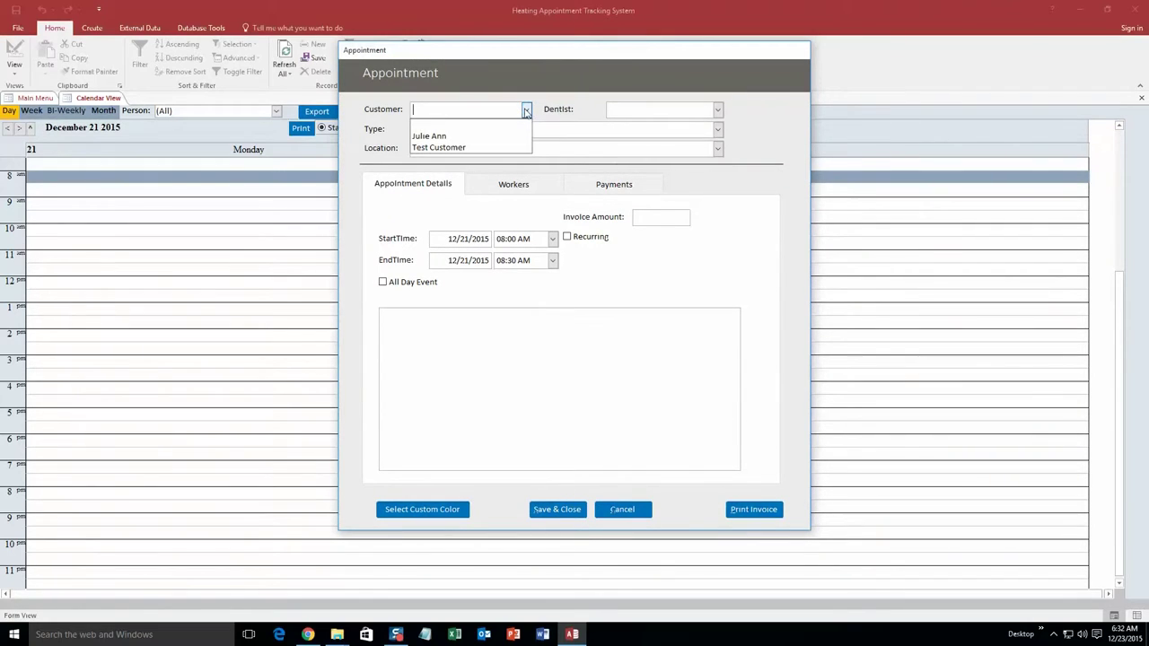
left_click(450, 137)
left_click(718, 110)
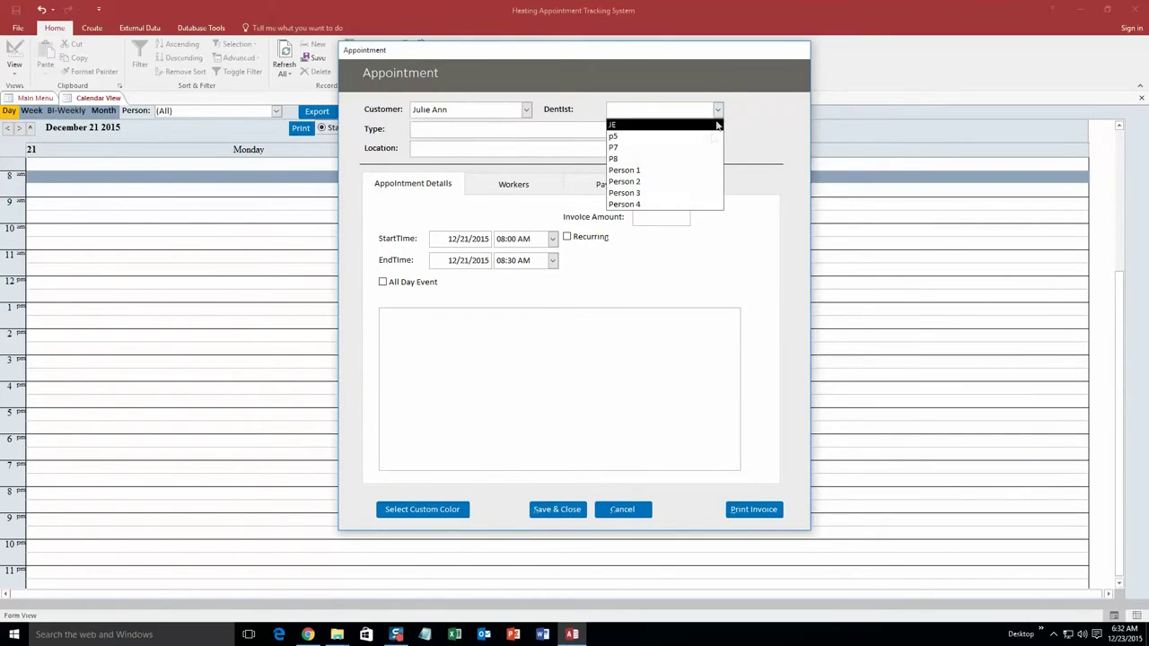
left_click(678, 170)
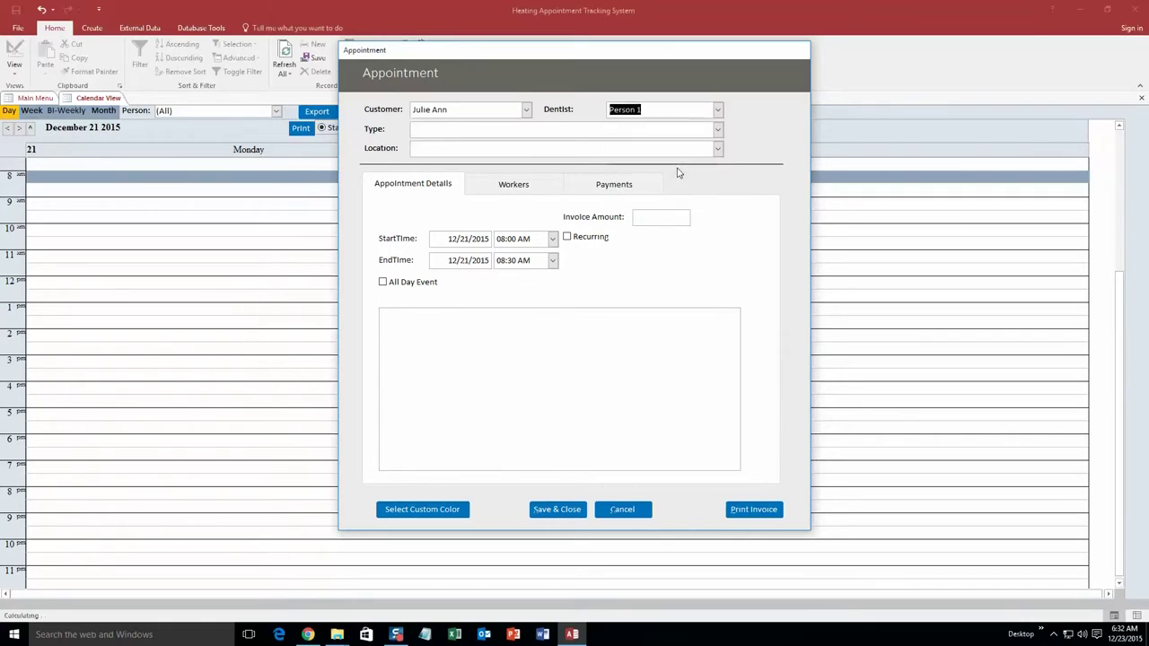
left_click(718, 130)
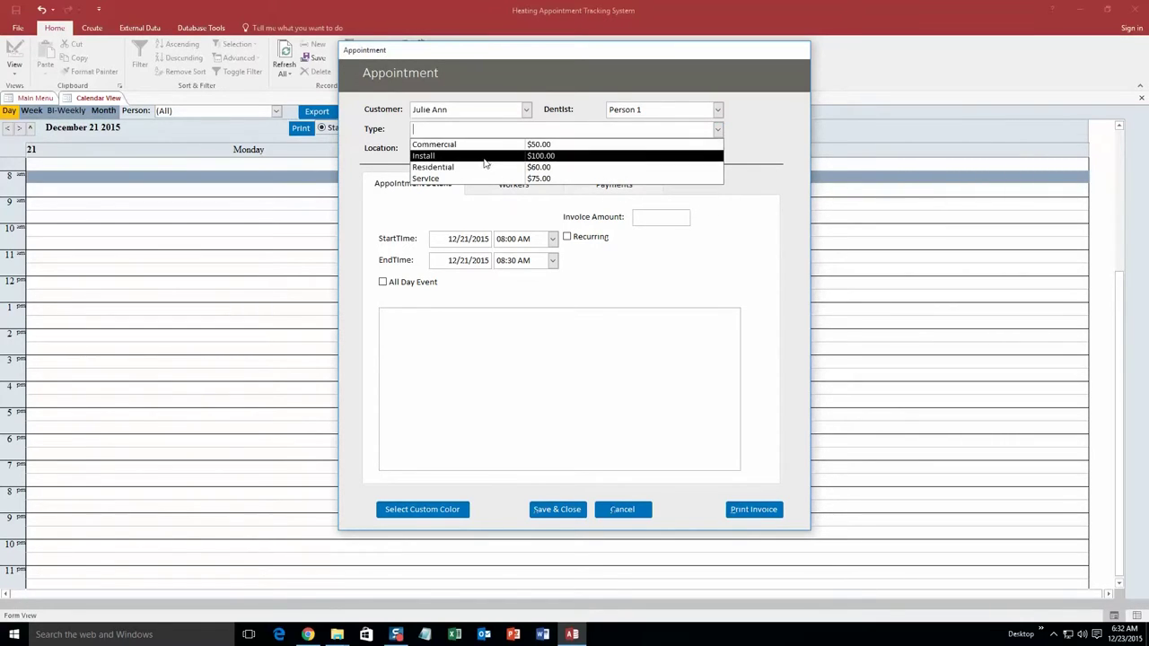
left_click(485, 158)
left_click(718, 149)
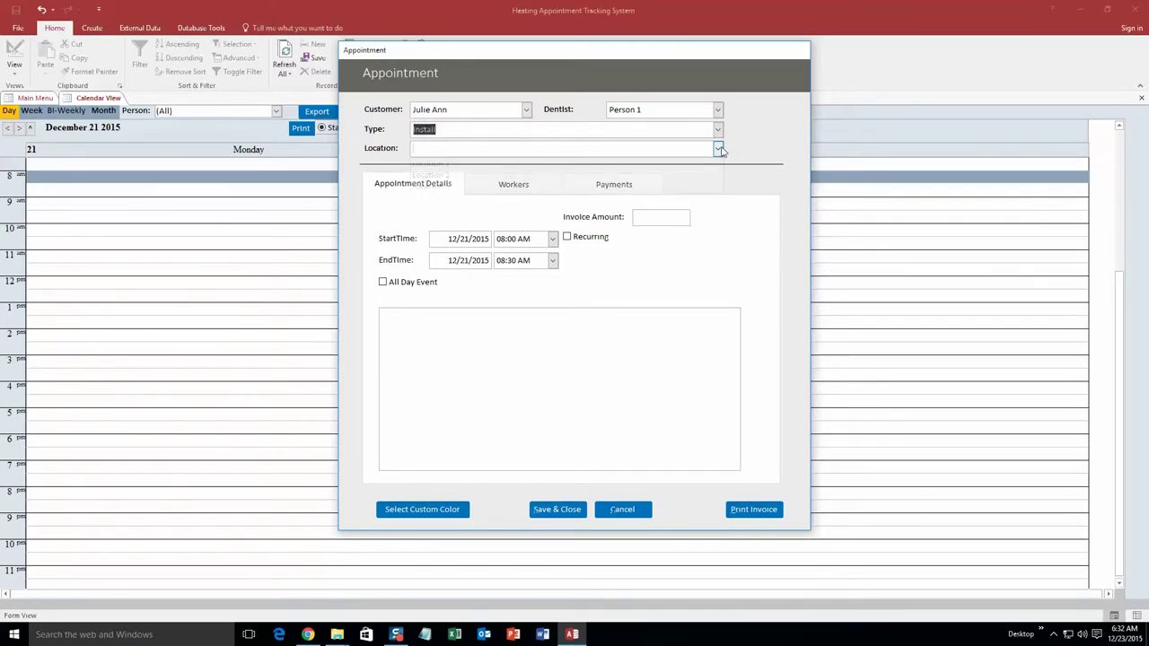
left_click(596, 165)
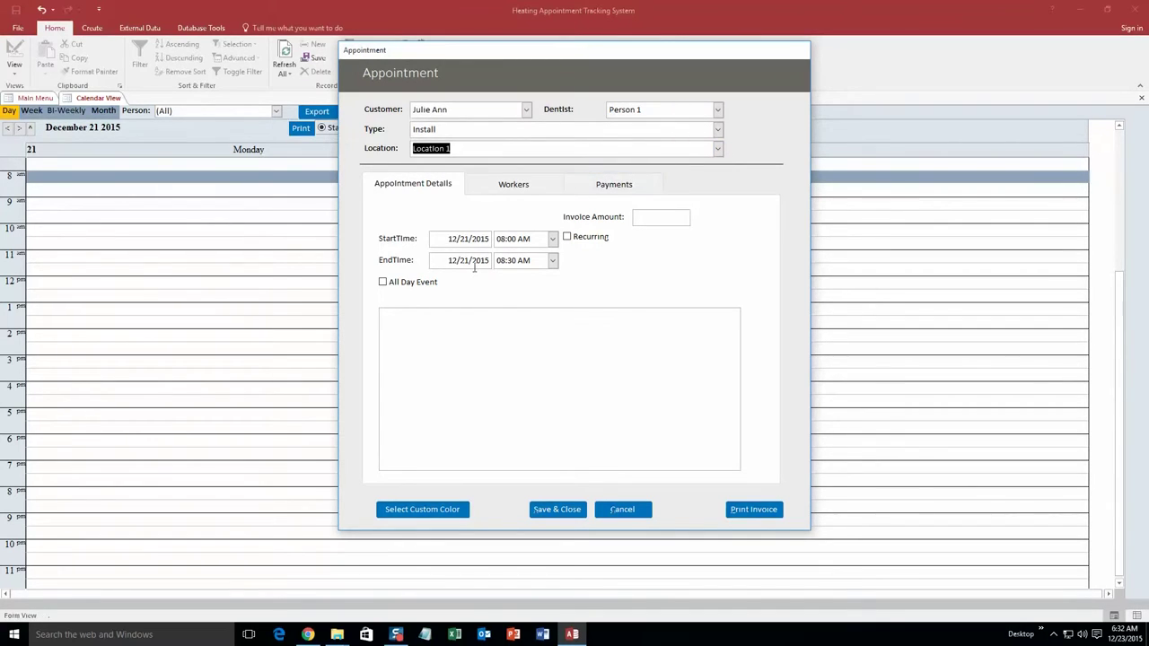
left_click(552, 260)
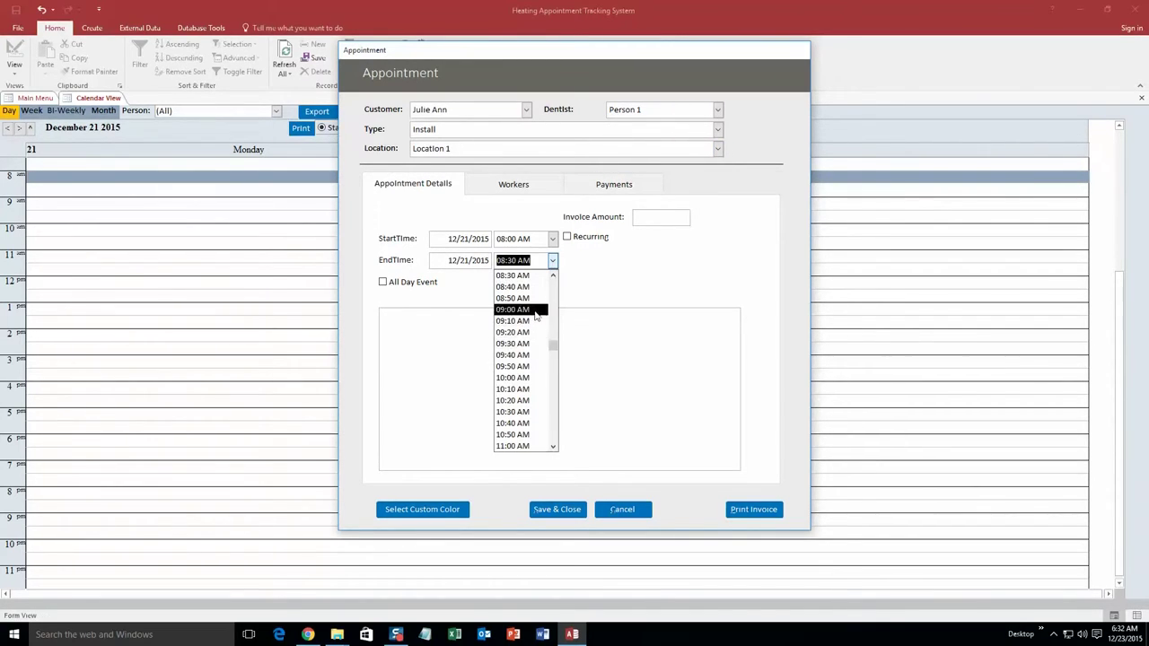
left_click(534, 311)
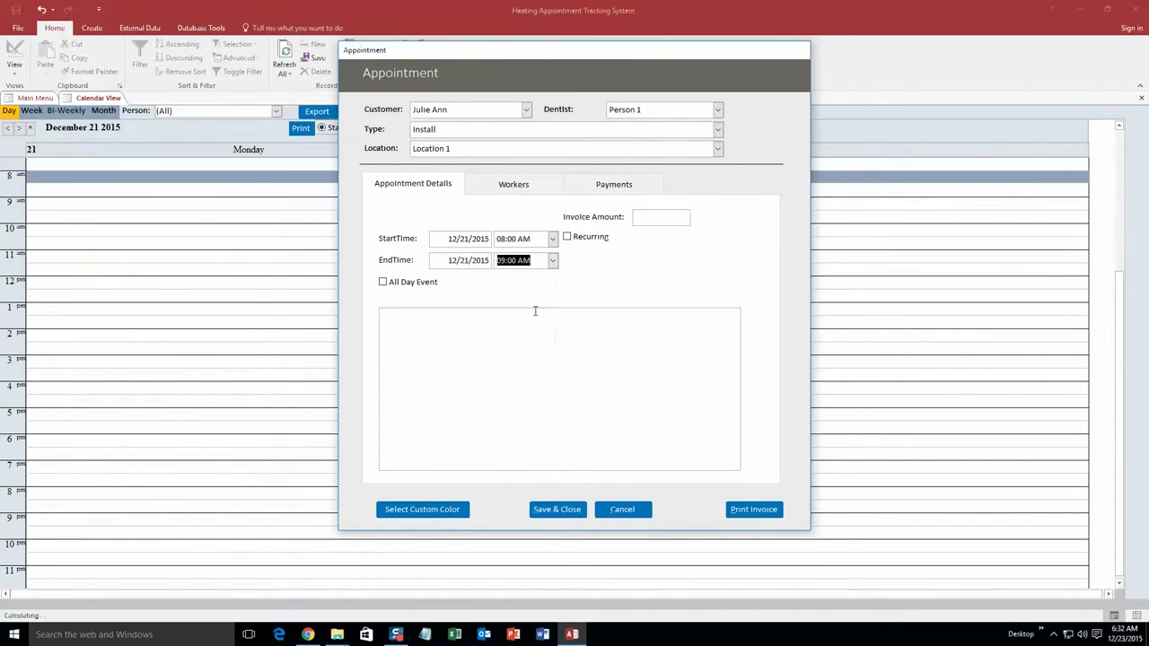
- Add Person 2 as the appointment's worker on the Workers tab
left_click(518, 188)
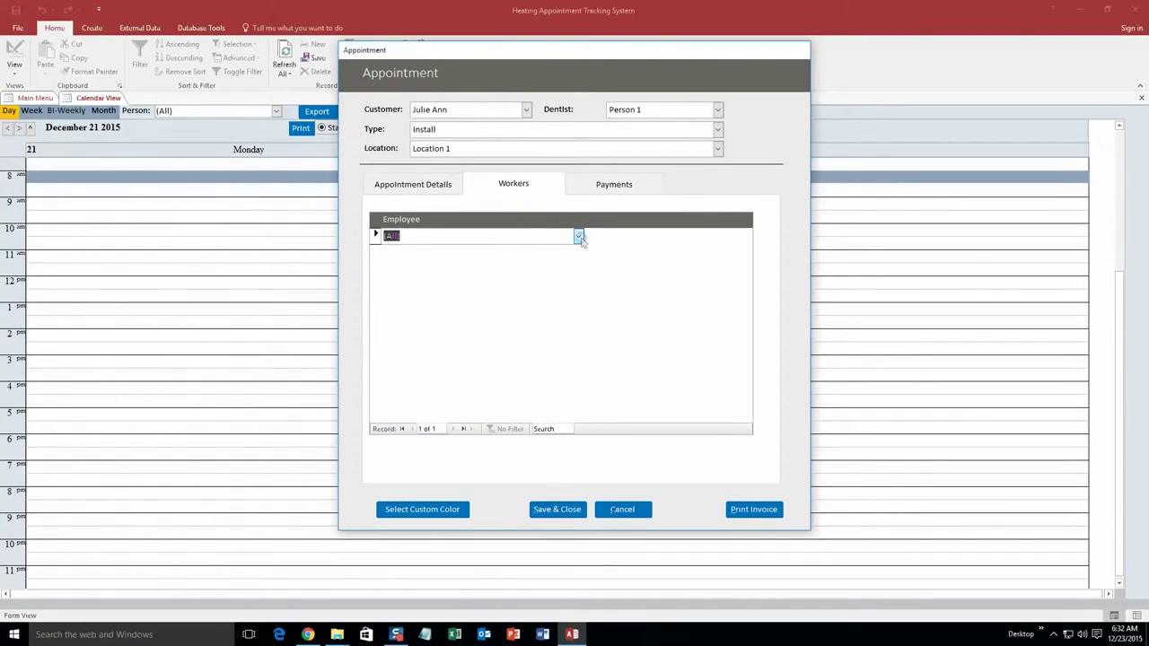
left_click(578, 237)
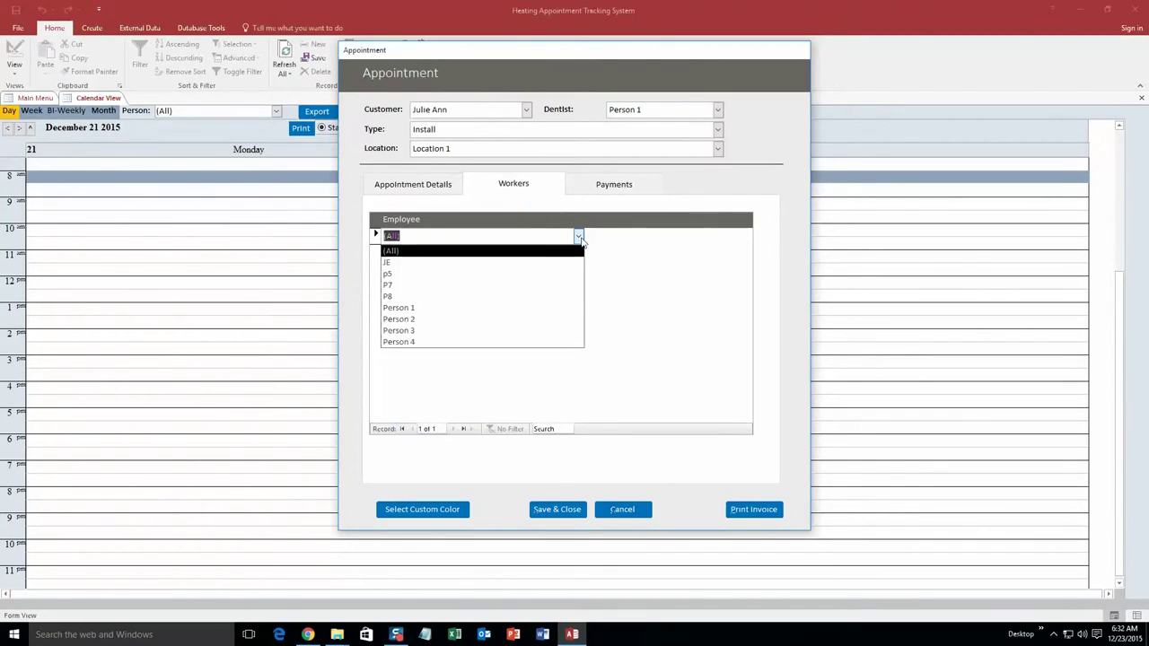
left_click(449, 319)
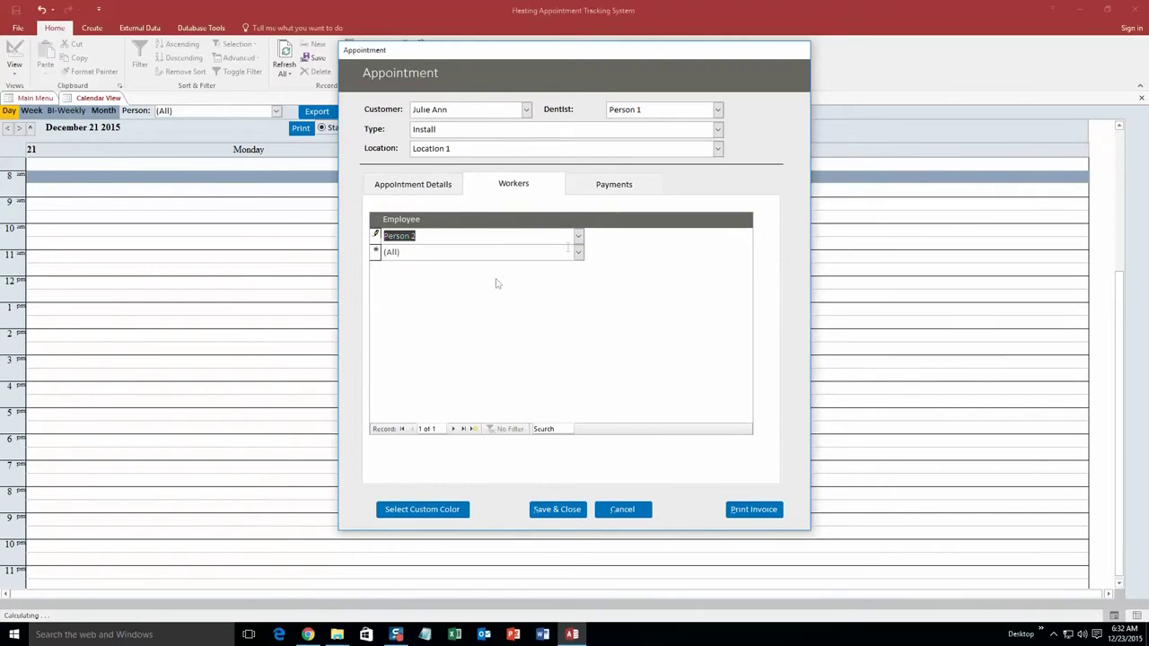
left_click(578, 251)
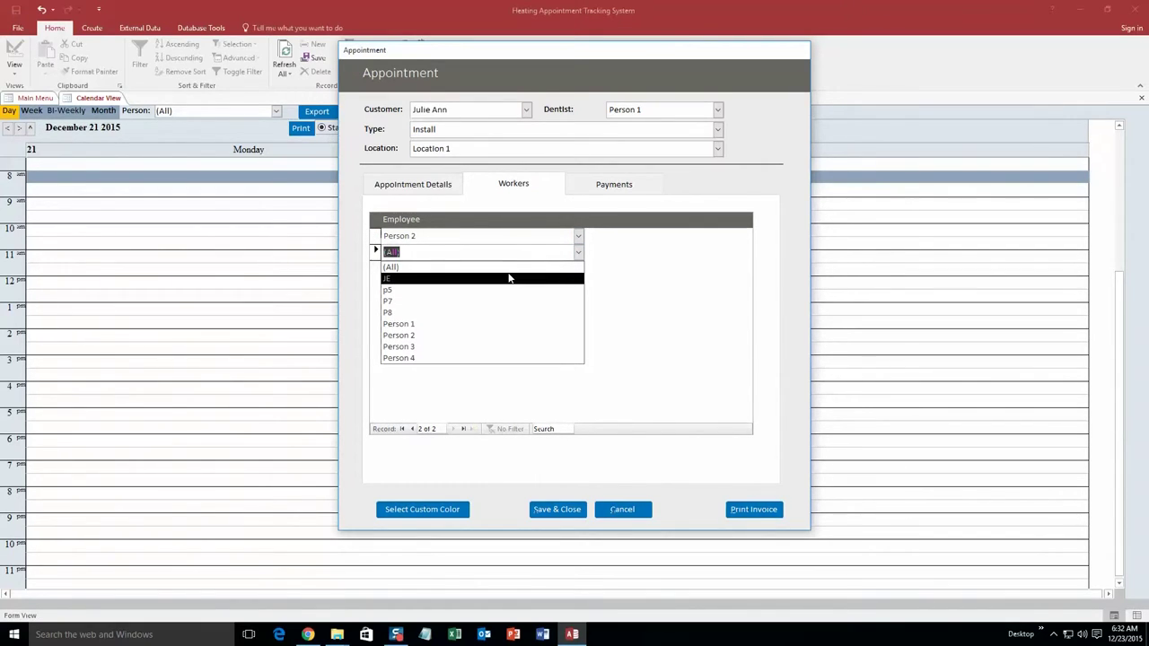
left_click(579, 255)
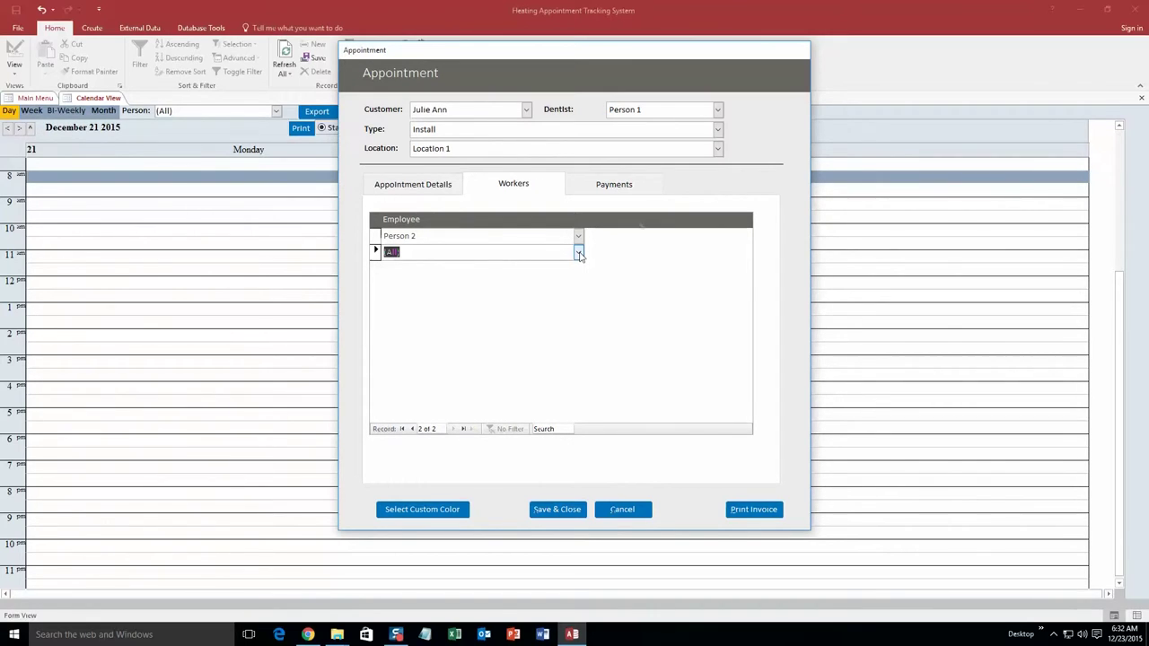
left_click(620, 185)
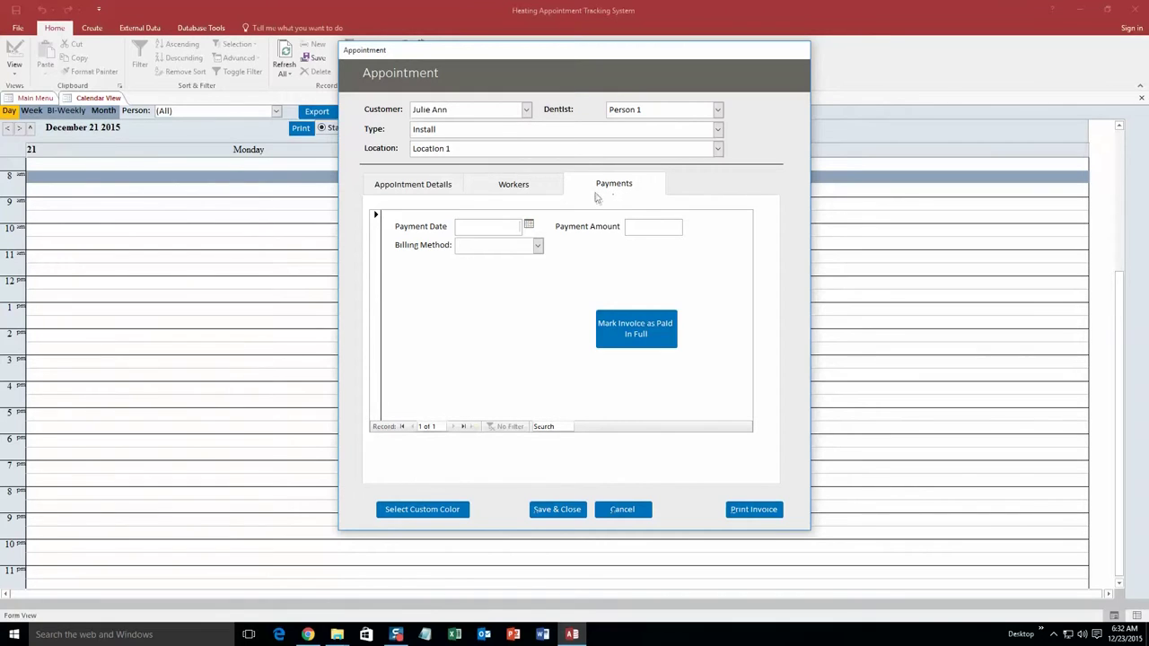
left_click(415, 188)
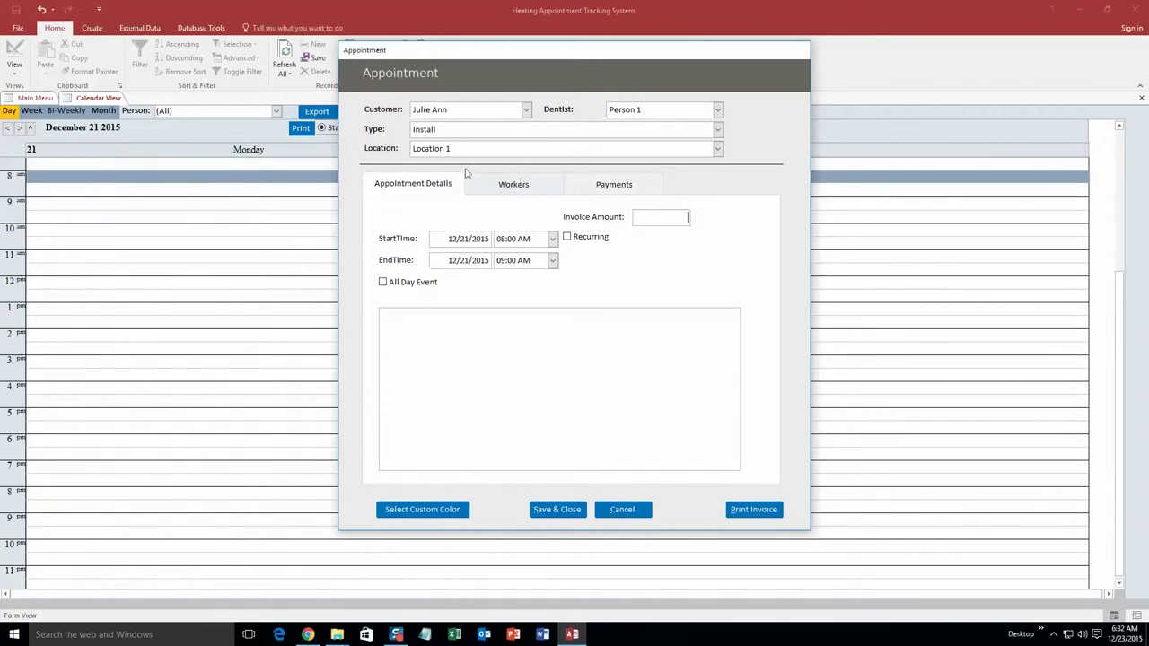
left_click(449, 512)
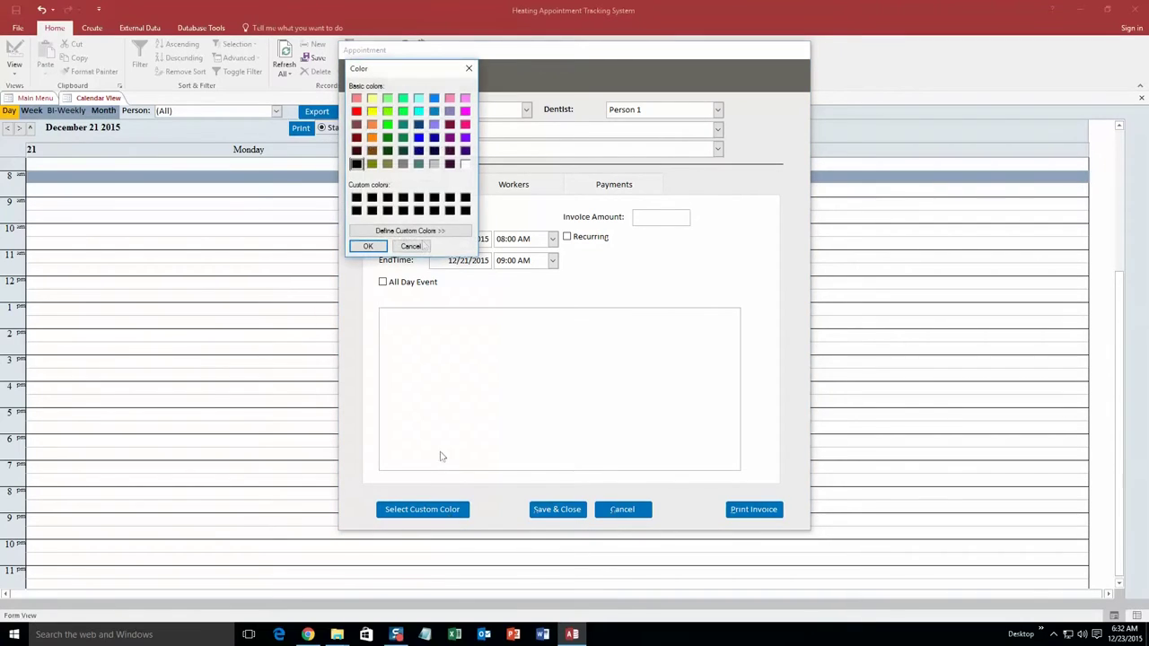
- Make the appointment bright green and save it to the calendar
left_click(388, 125)
left_click(367, 246)
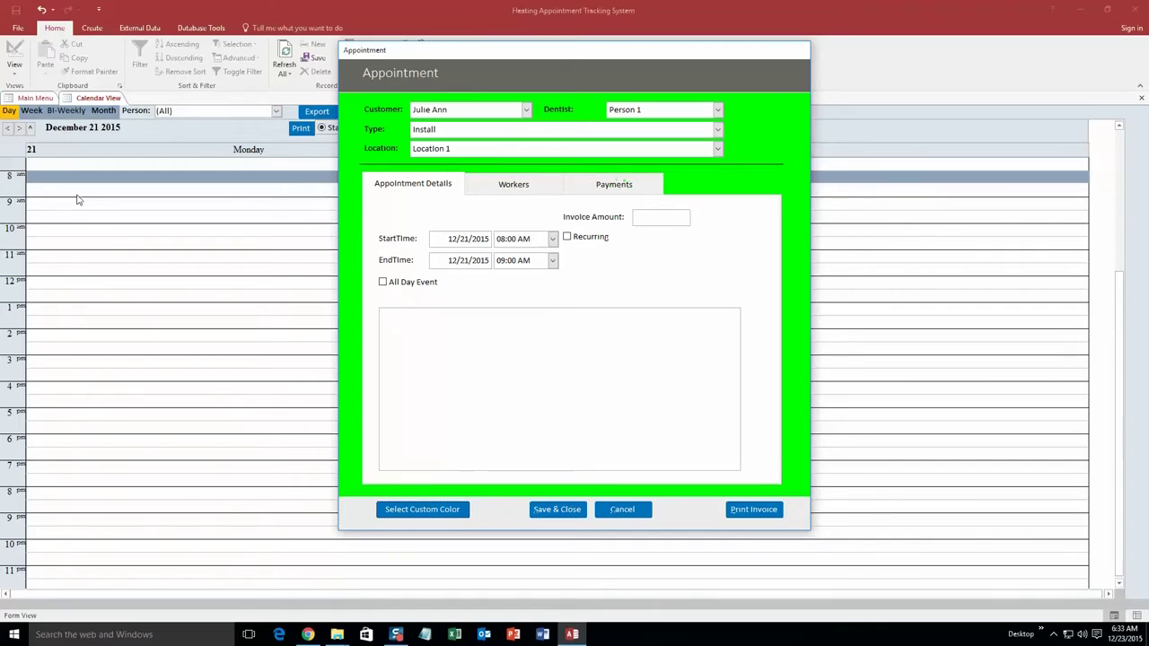
left_click(554, 509)
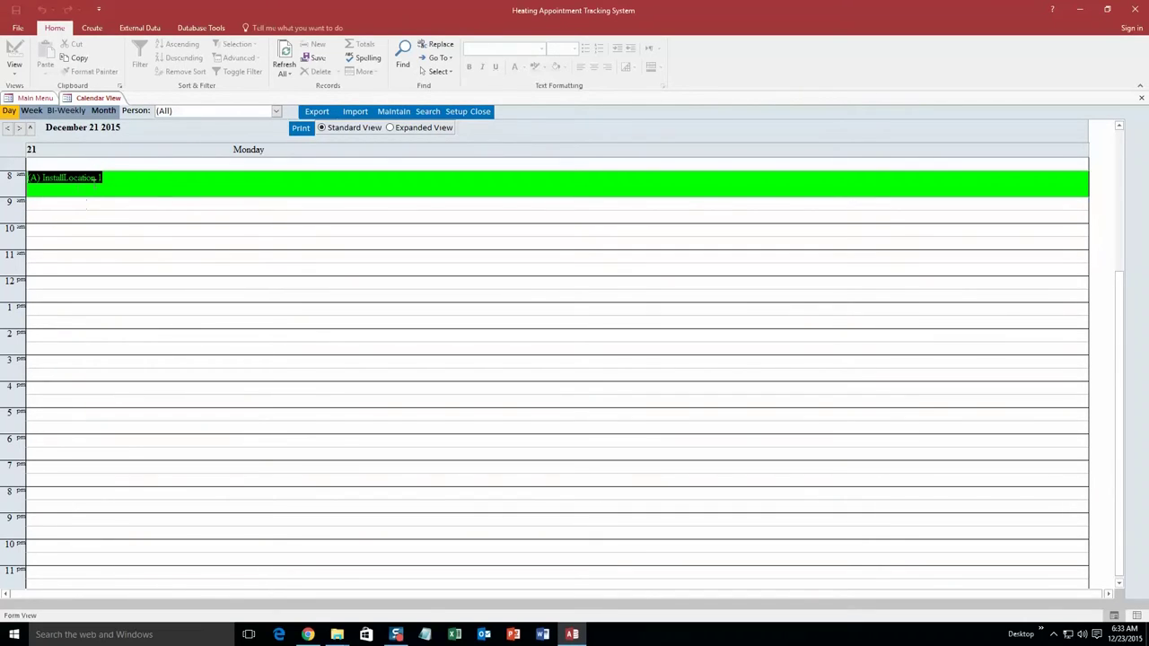
- Check the December 2015 month view, then close the calendar
left_click(102, 111)
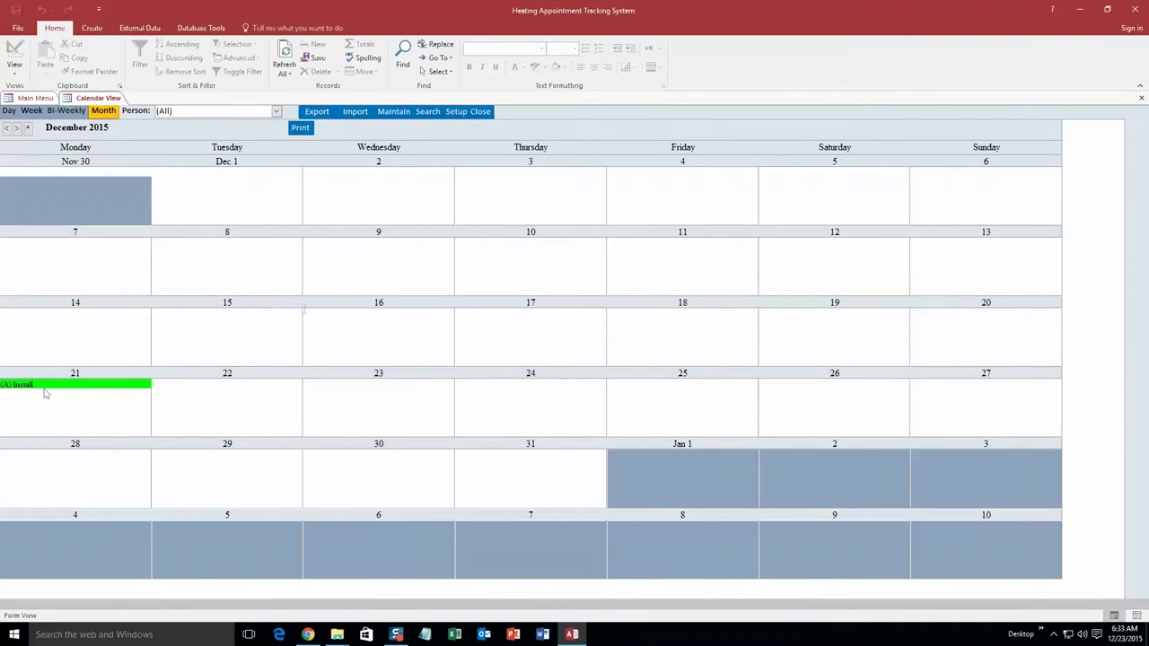
right_click(80, 97)
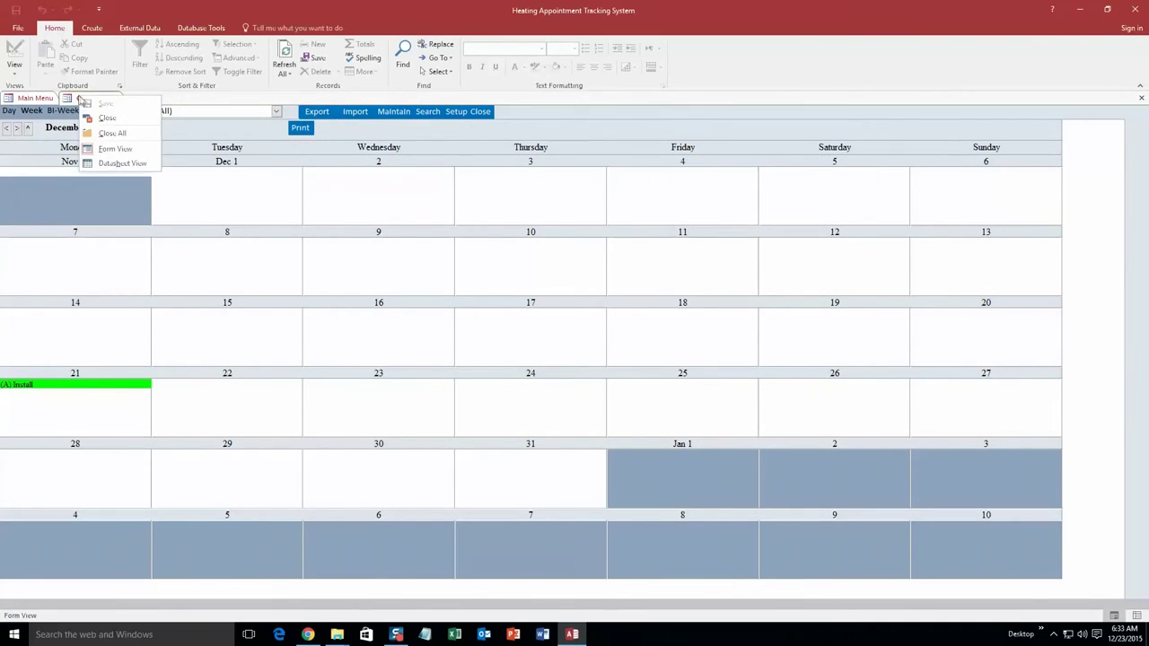
left_click(106, 120)
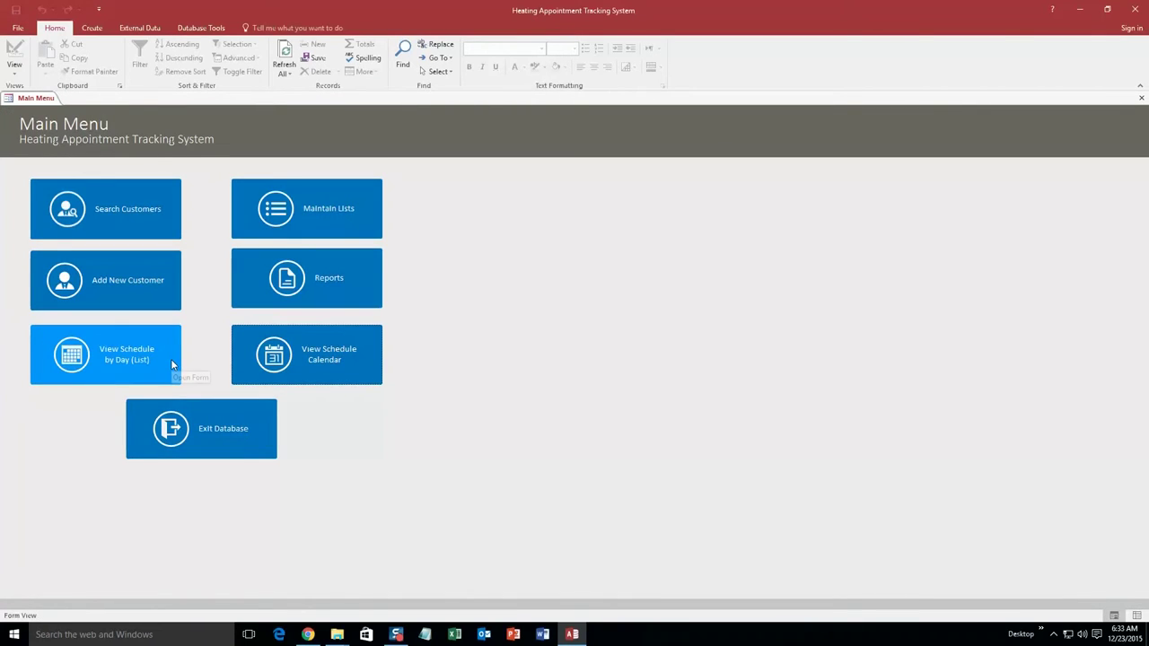
left_click(137, 360)
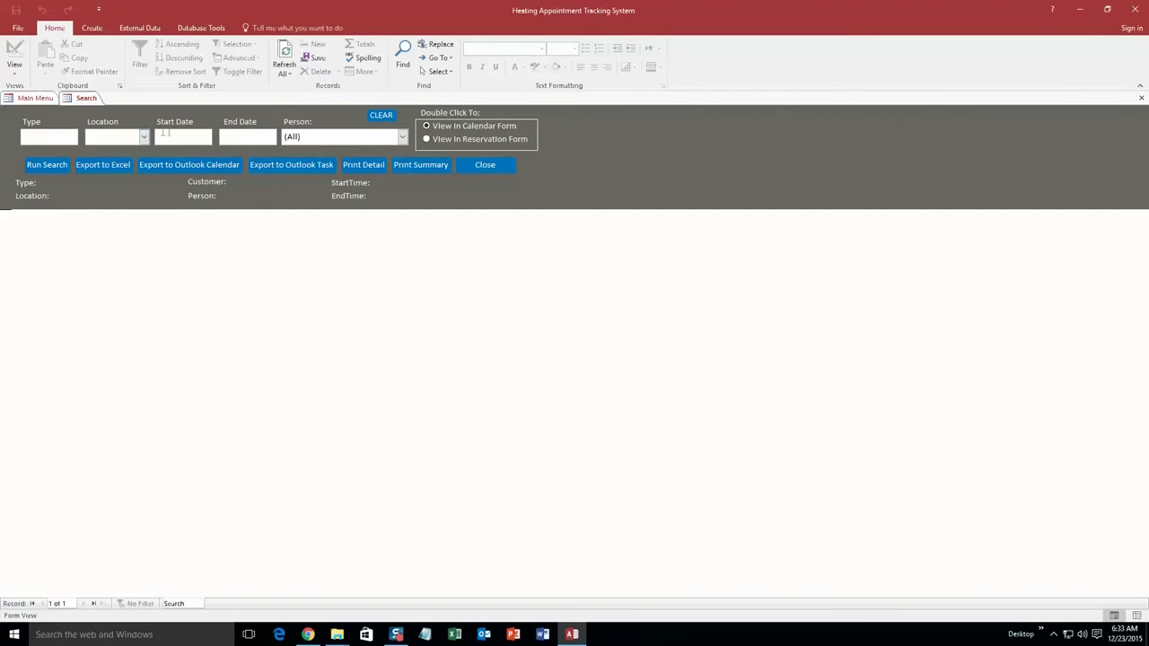
- List scheduled appointments from start date 12/21/2015, then return to the Main Menu
left_click(191, 137)
left_click(219, 137)
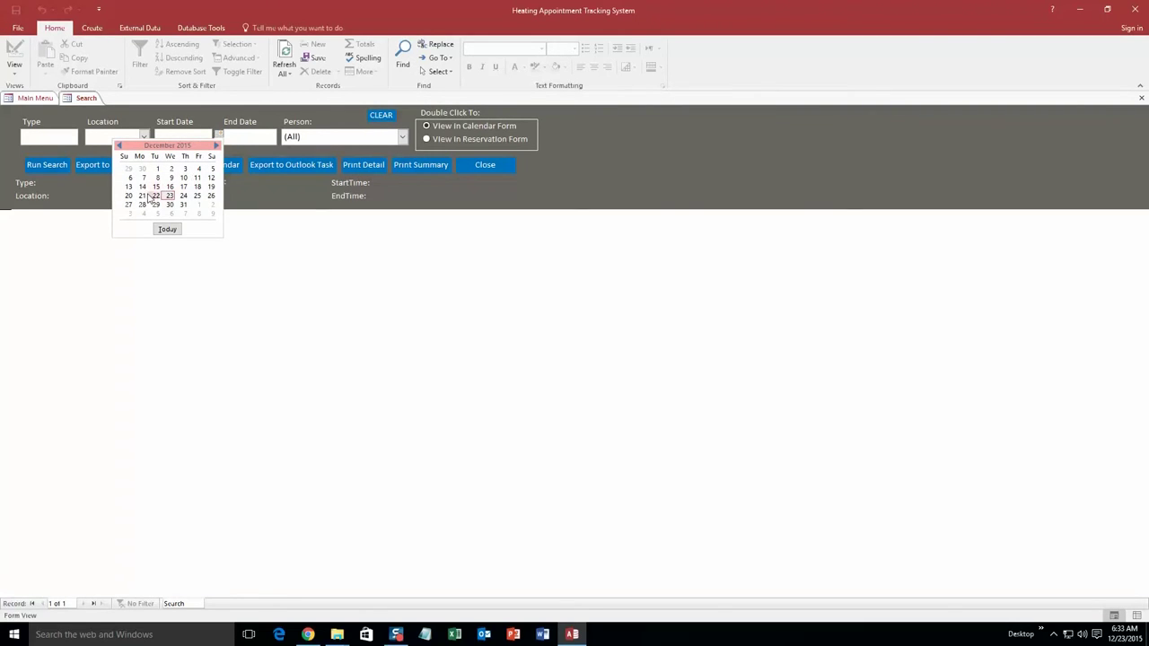
type("12/21/2015")
left_click(55, 168)
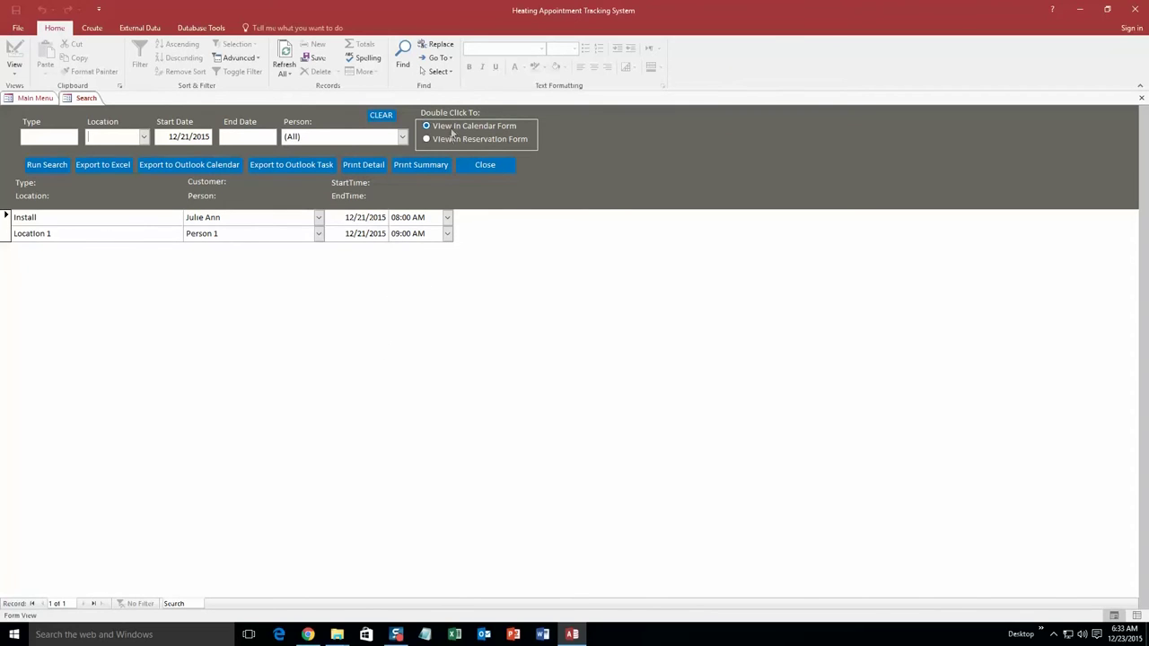
left_click(484, 165)
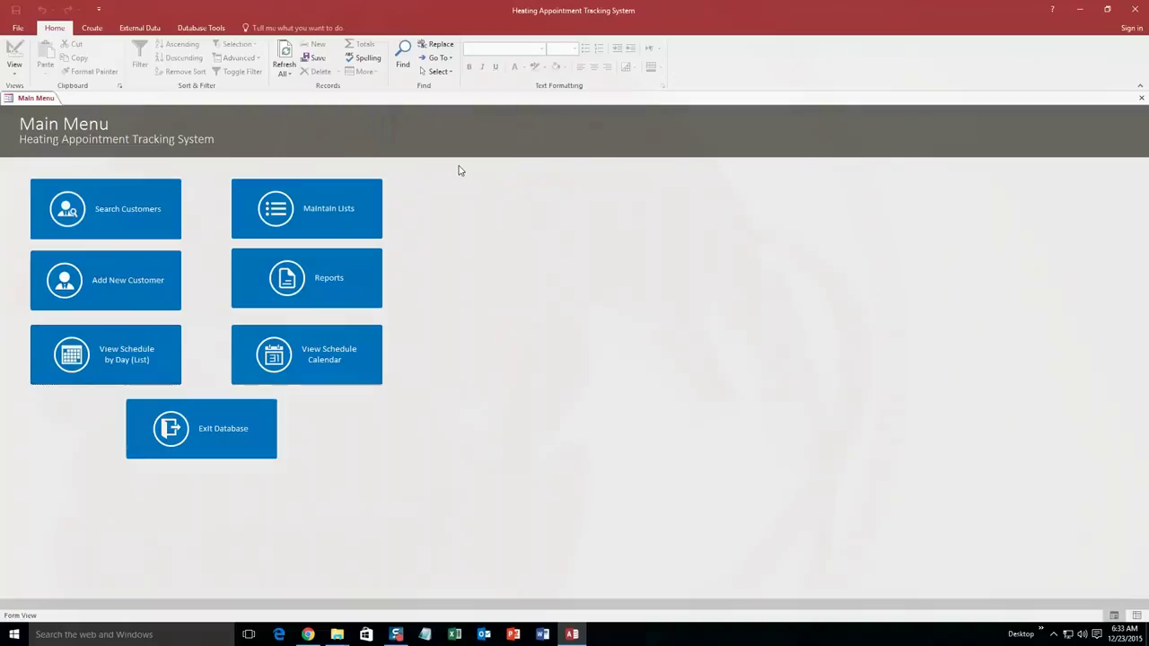